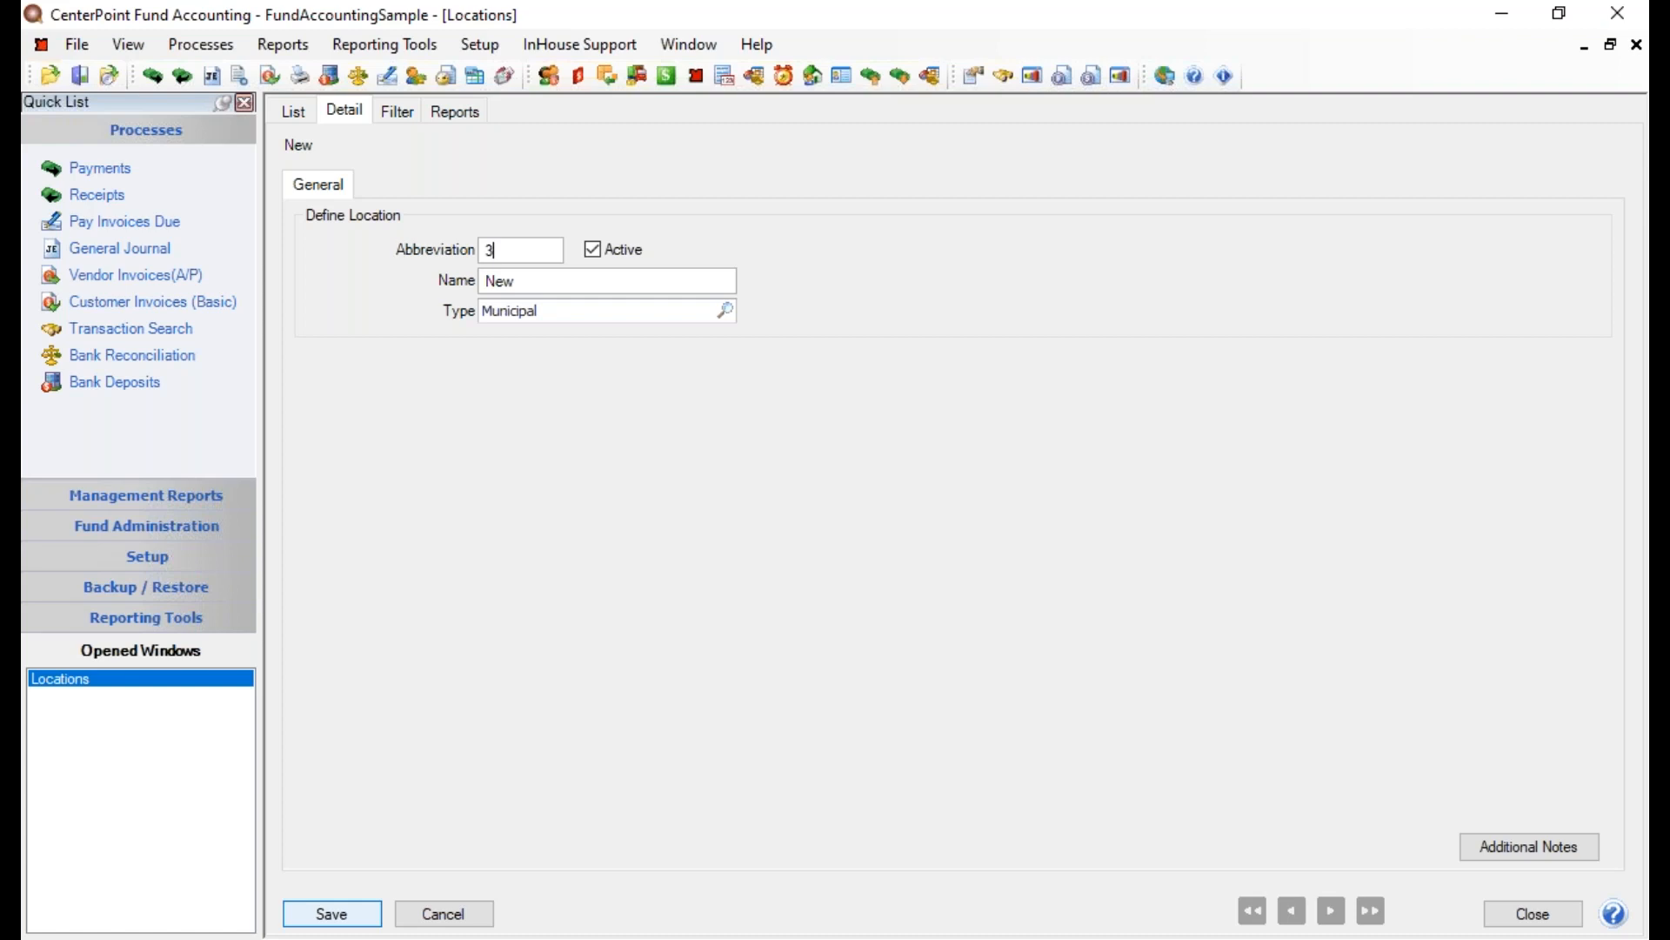
Step: Name the new location with abbreviation 3 "Station 3" and choose Municipal as its type
key(Tab)
text(Station 3)
key(Tab)
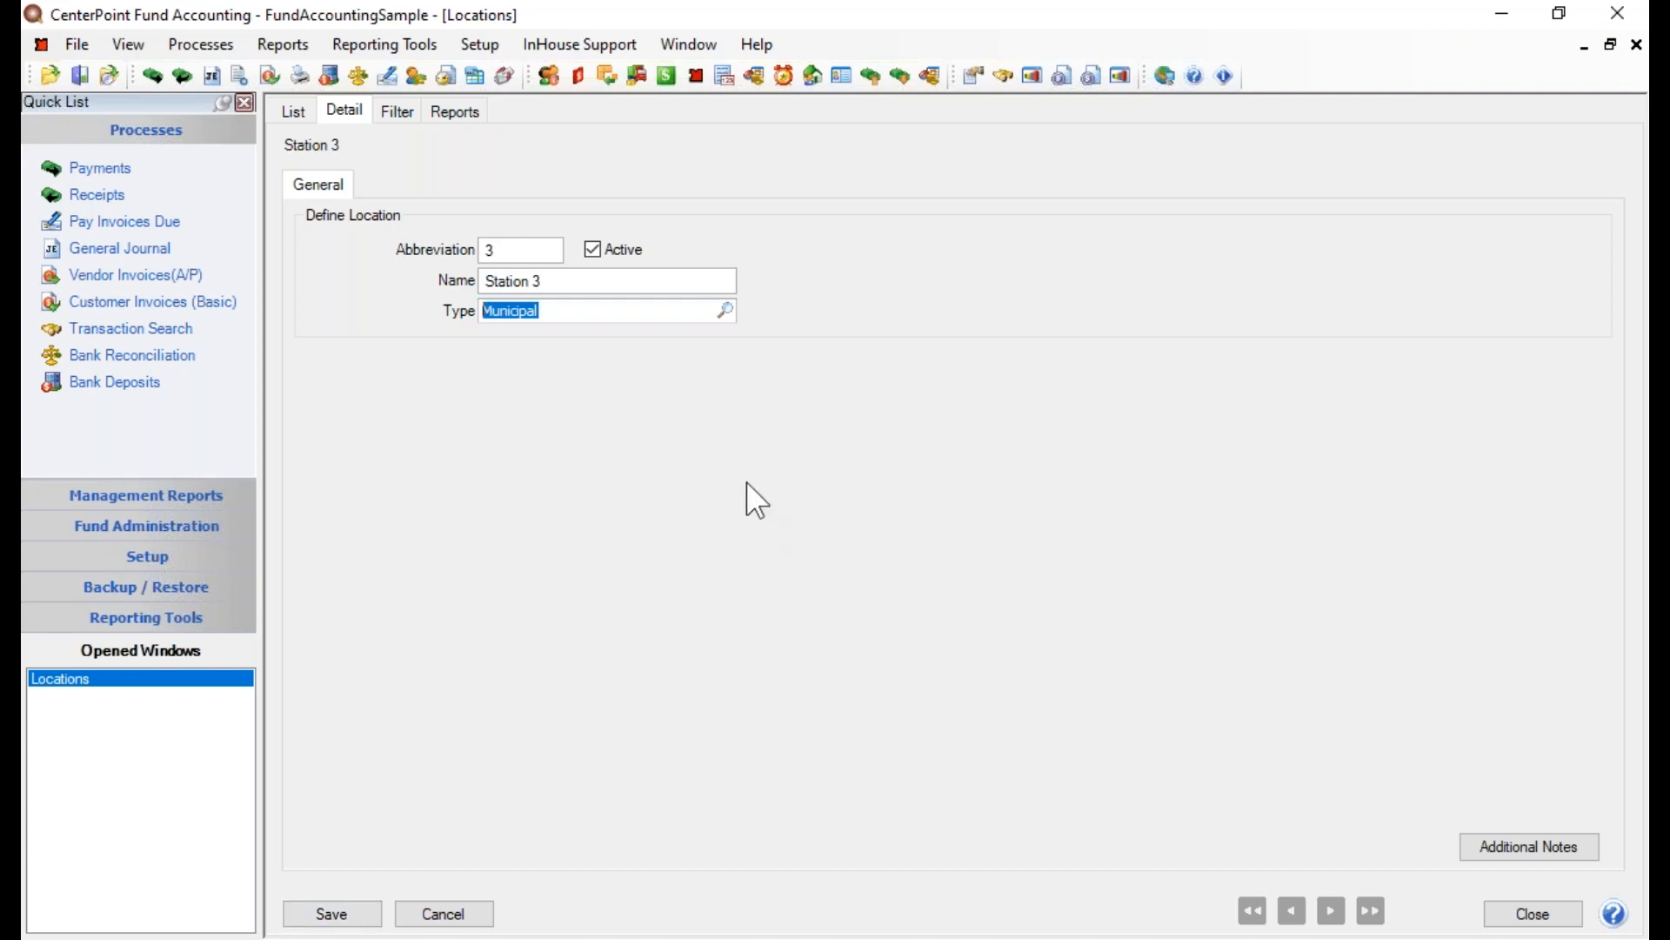
click(726, 312)
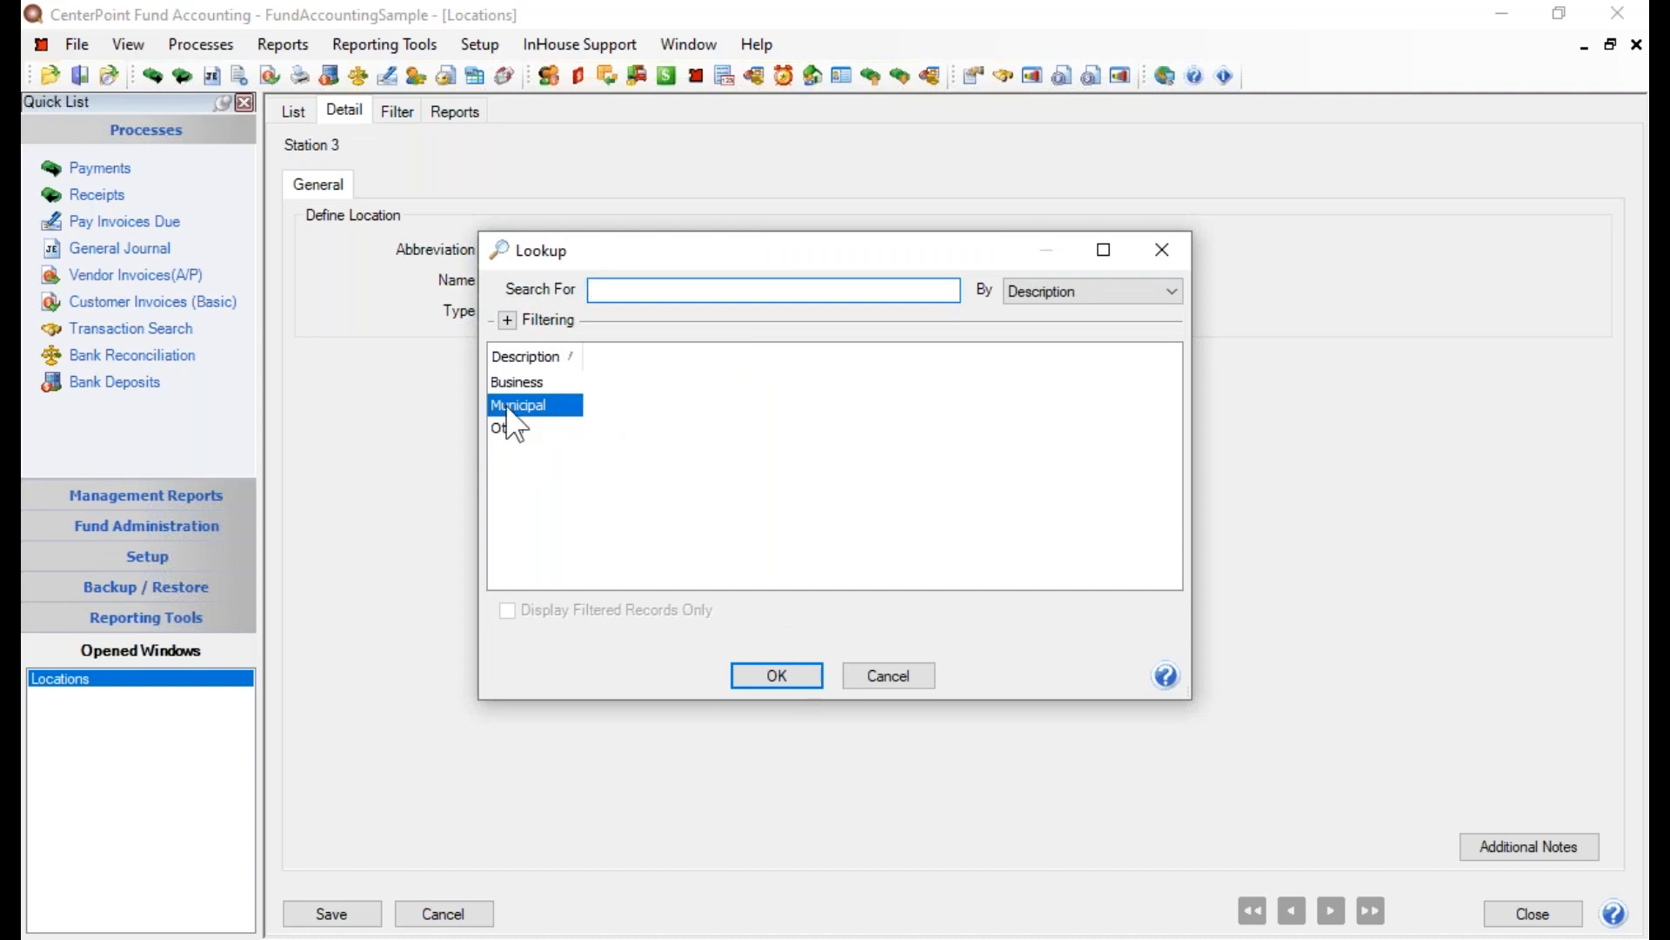
click(777, 676)
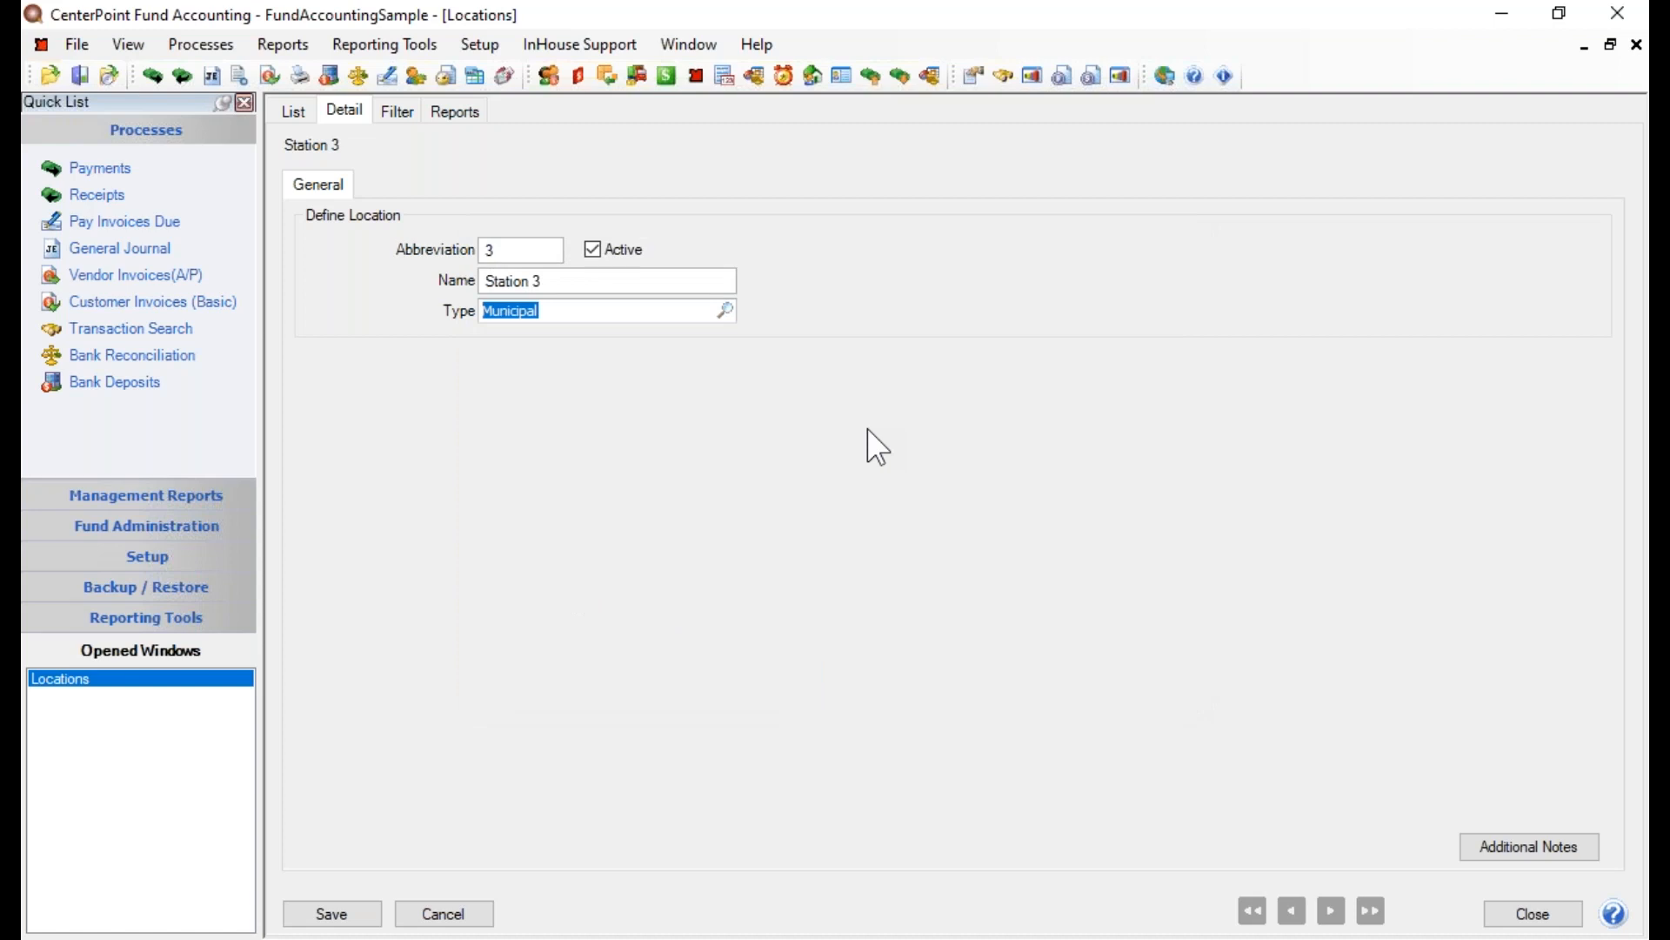
right_click(587, 320)
click(694, 340)
Step: Stamp the location's additional notes with the edit date and time, and delete the stamp text again
click(1564, 871)
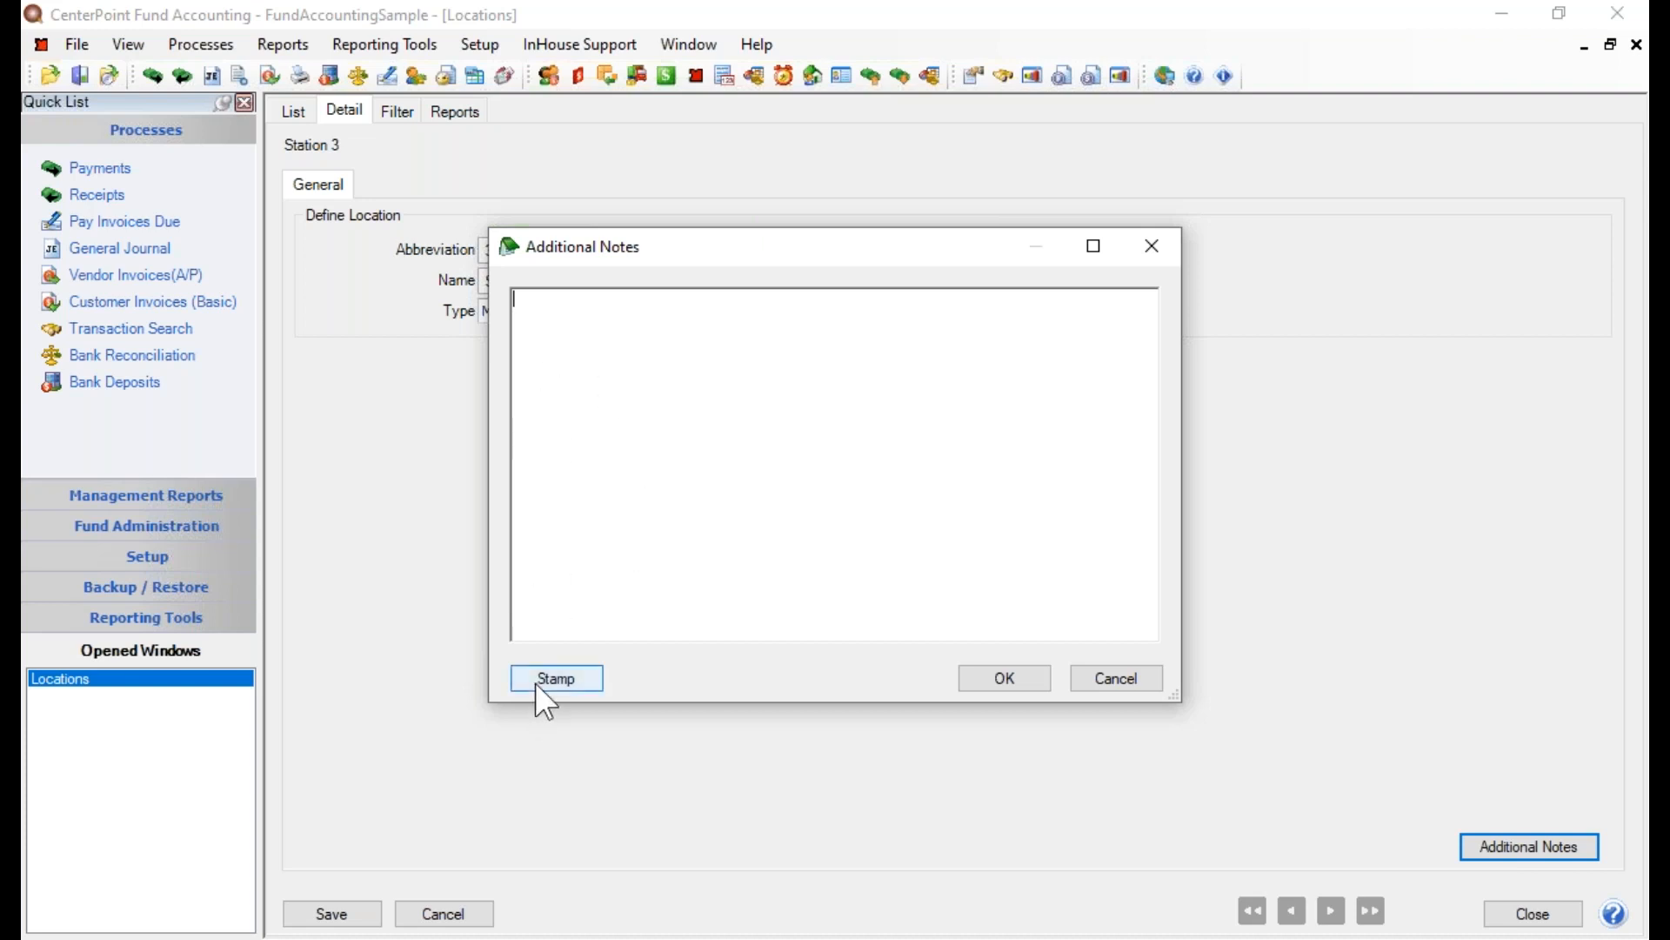
click(557, 679)
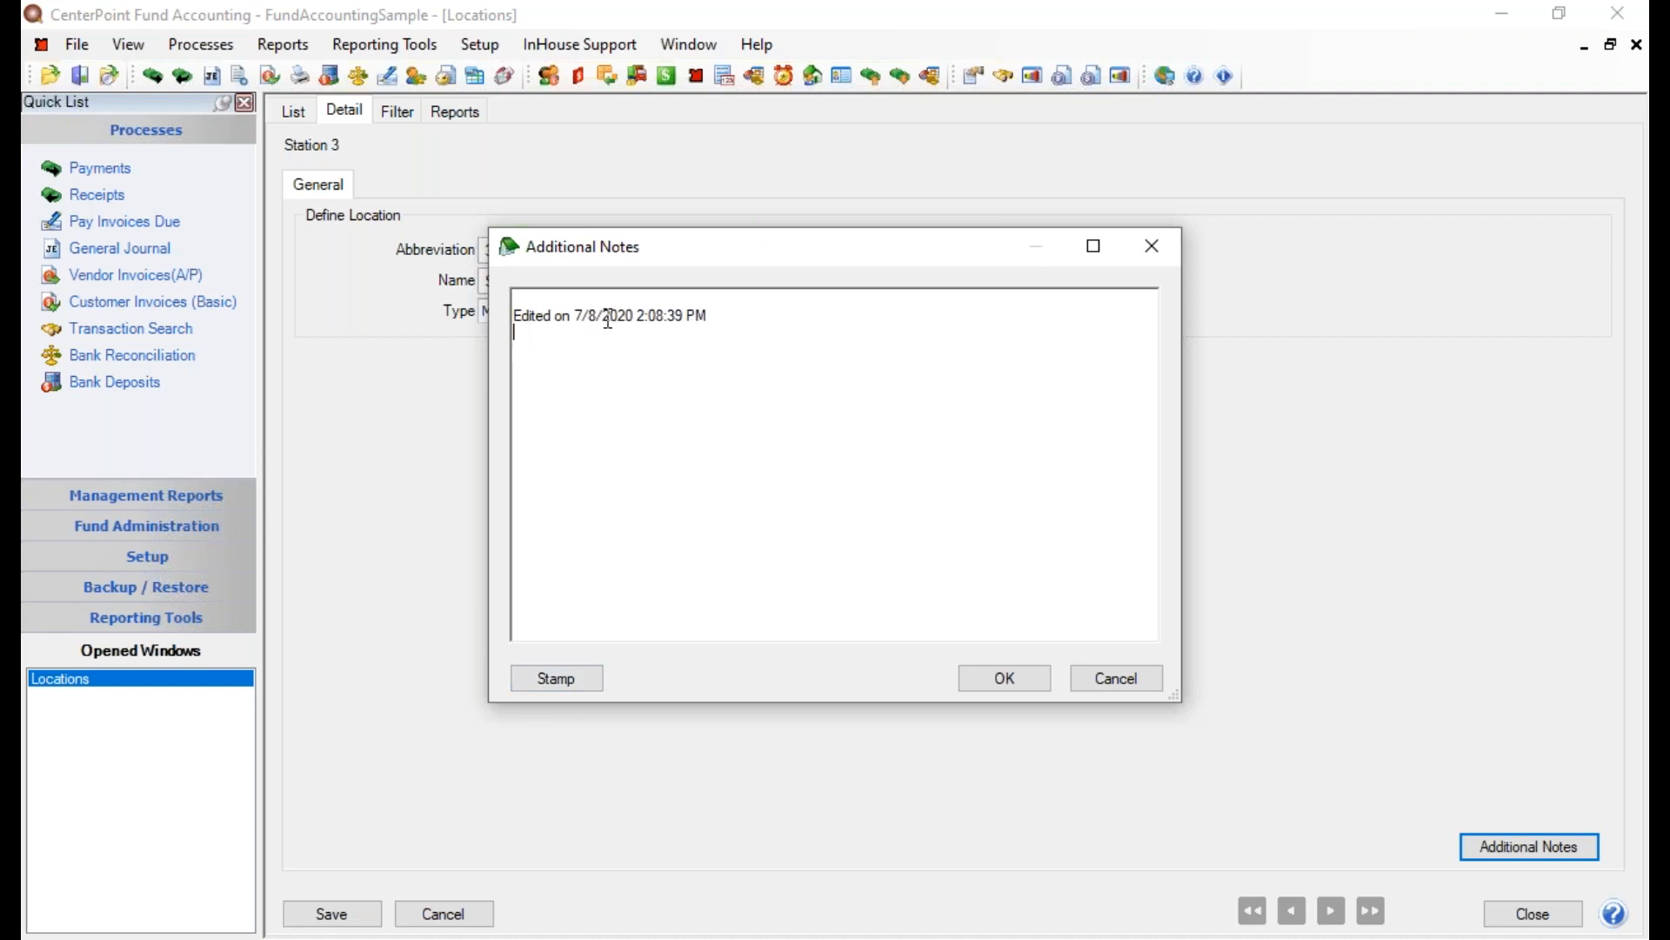
drag(728, 320, 330, 309)
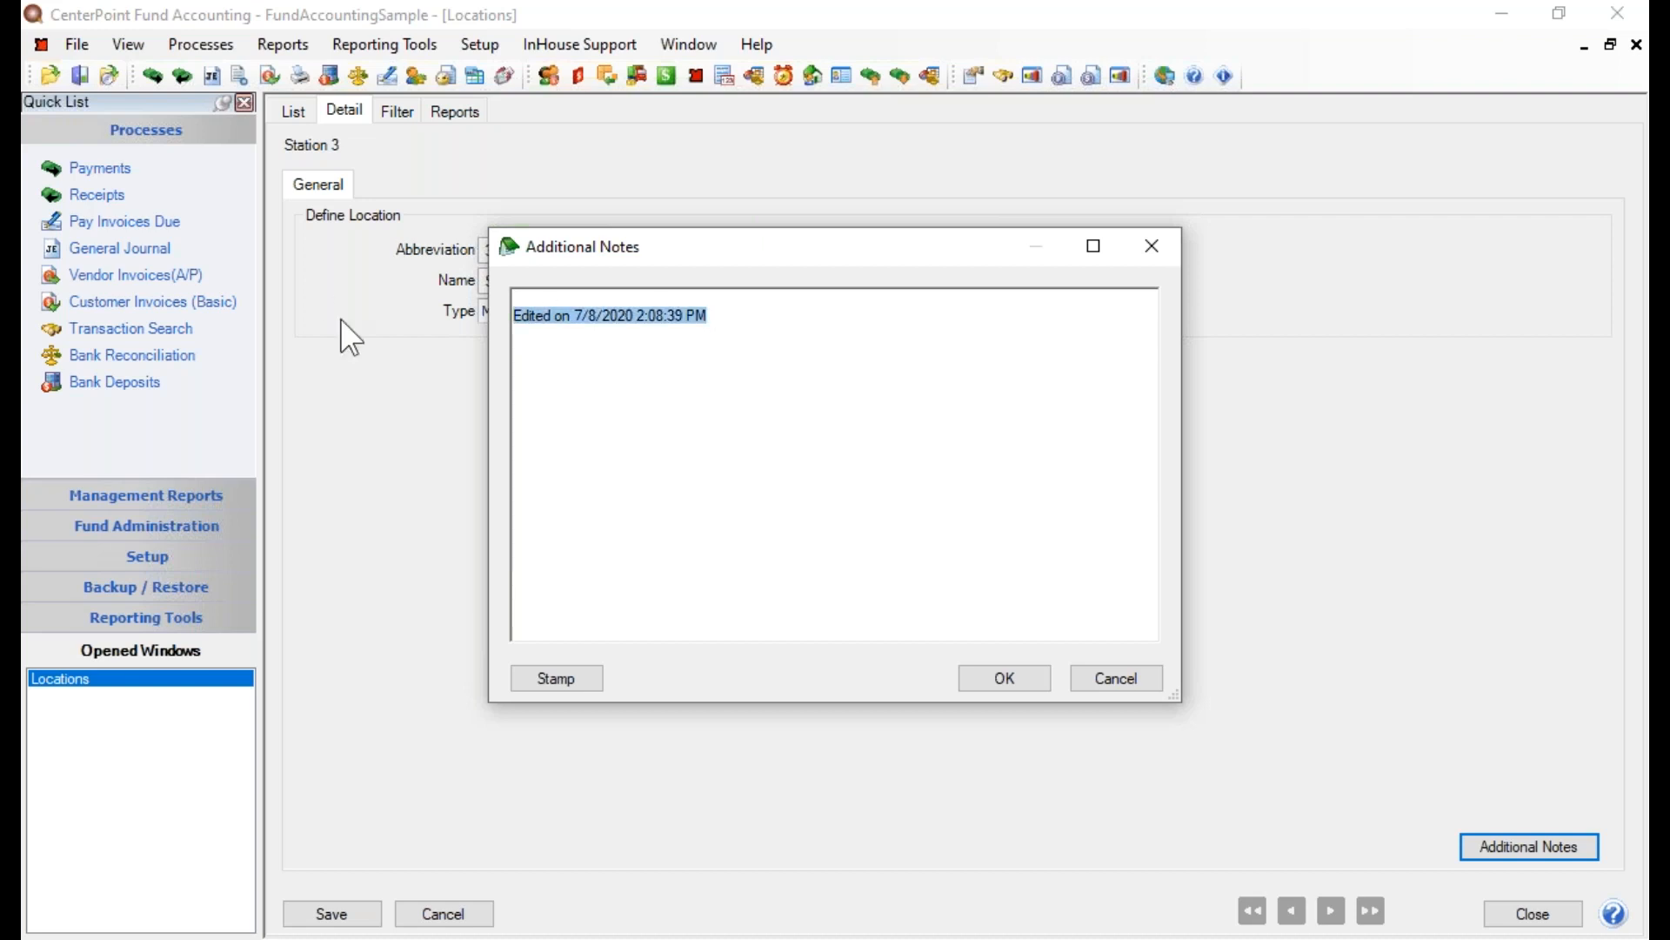
key(Delete)
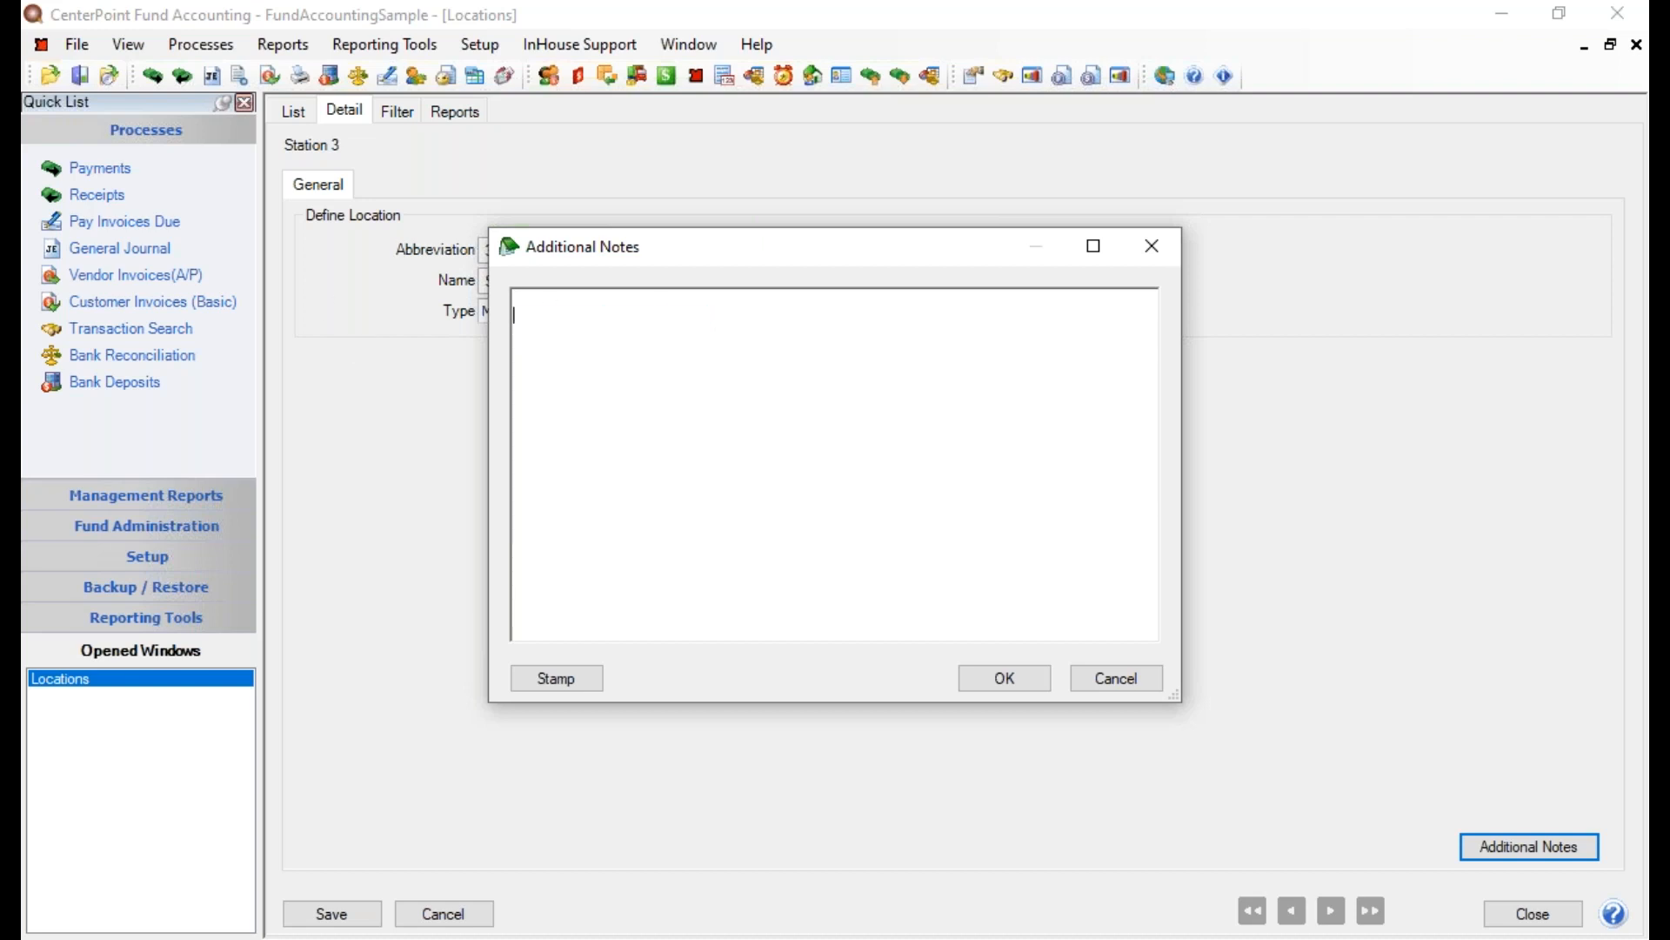
click(997, 675)
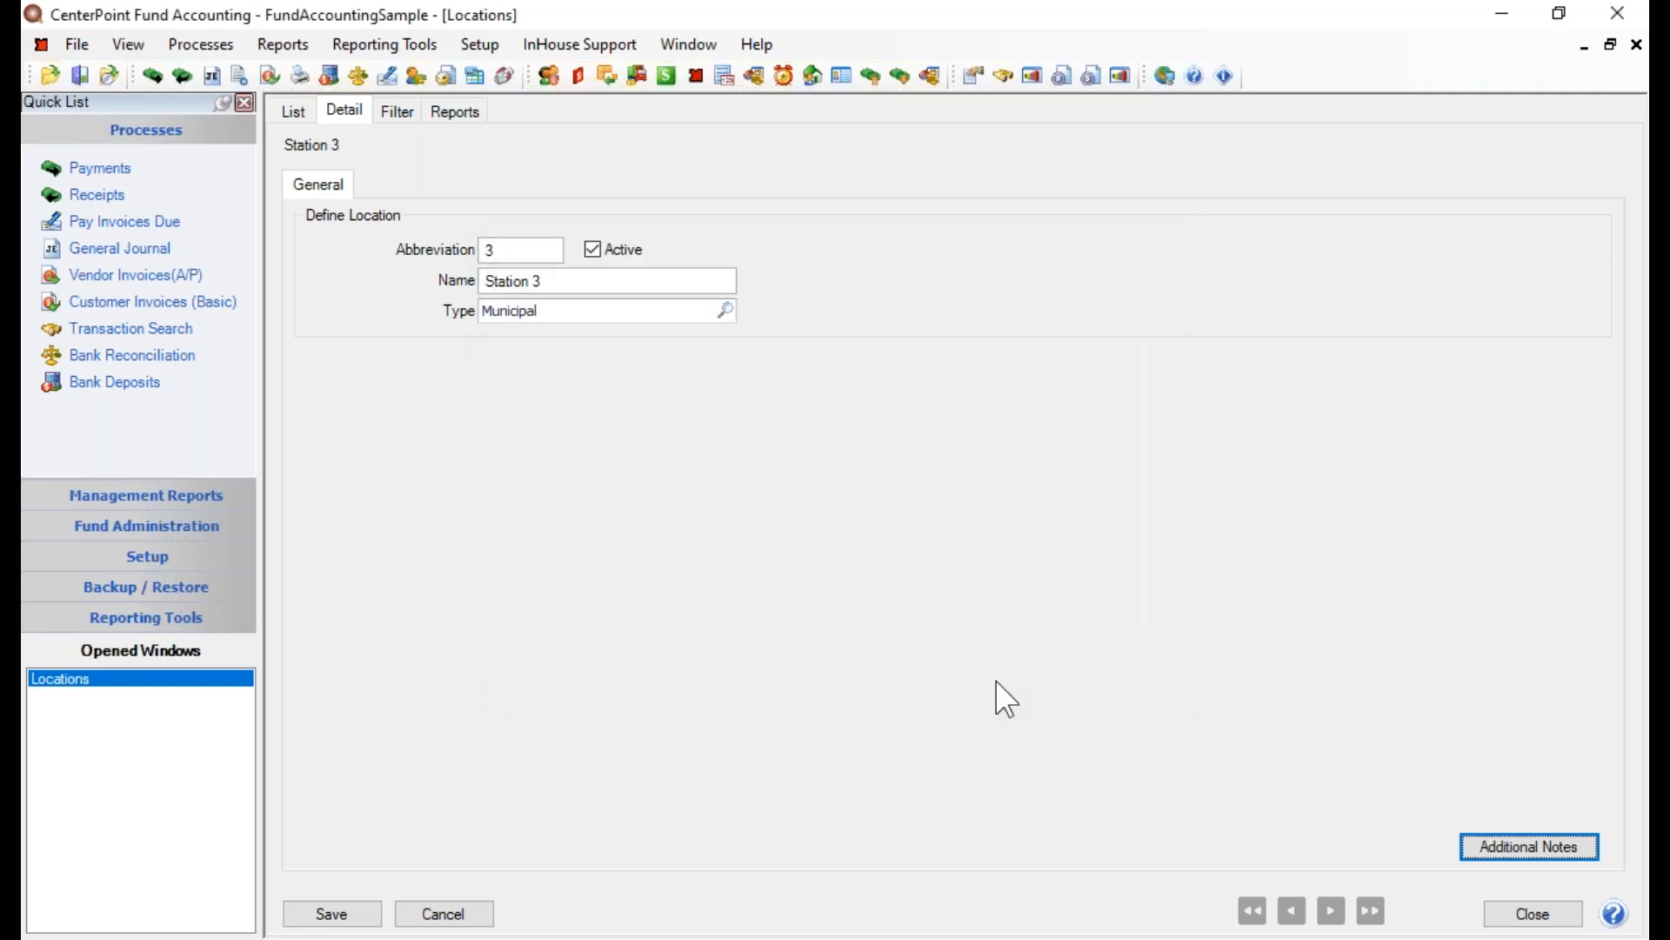
Step: Save the Station 3 location and close the Locations window
click(336, 914)
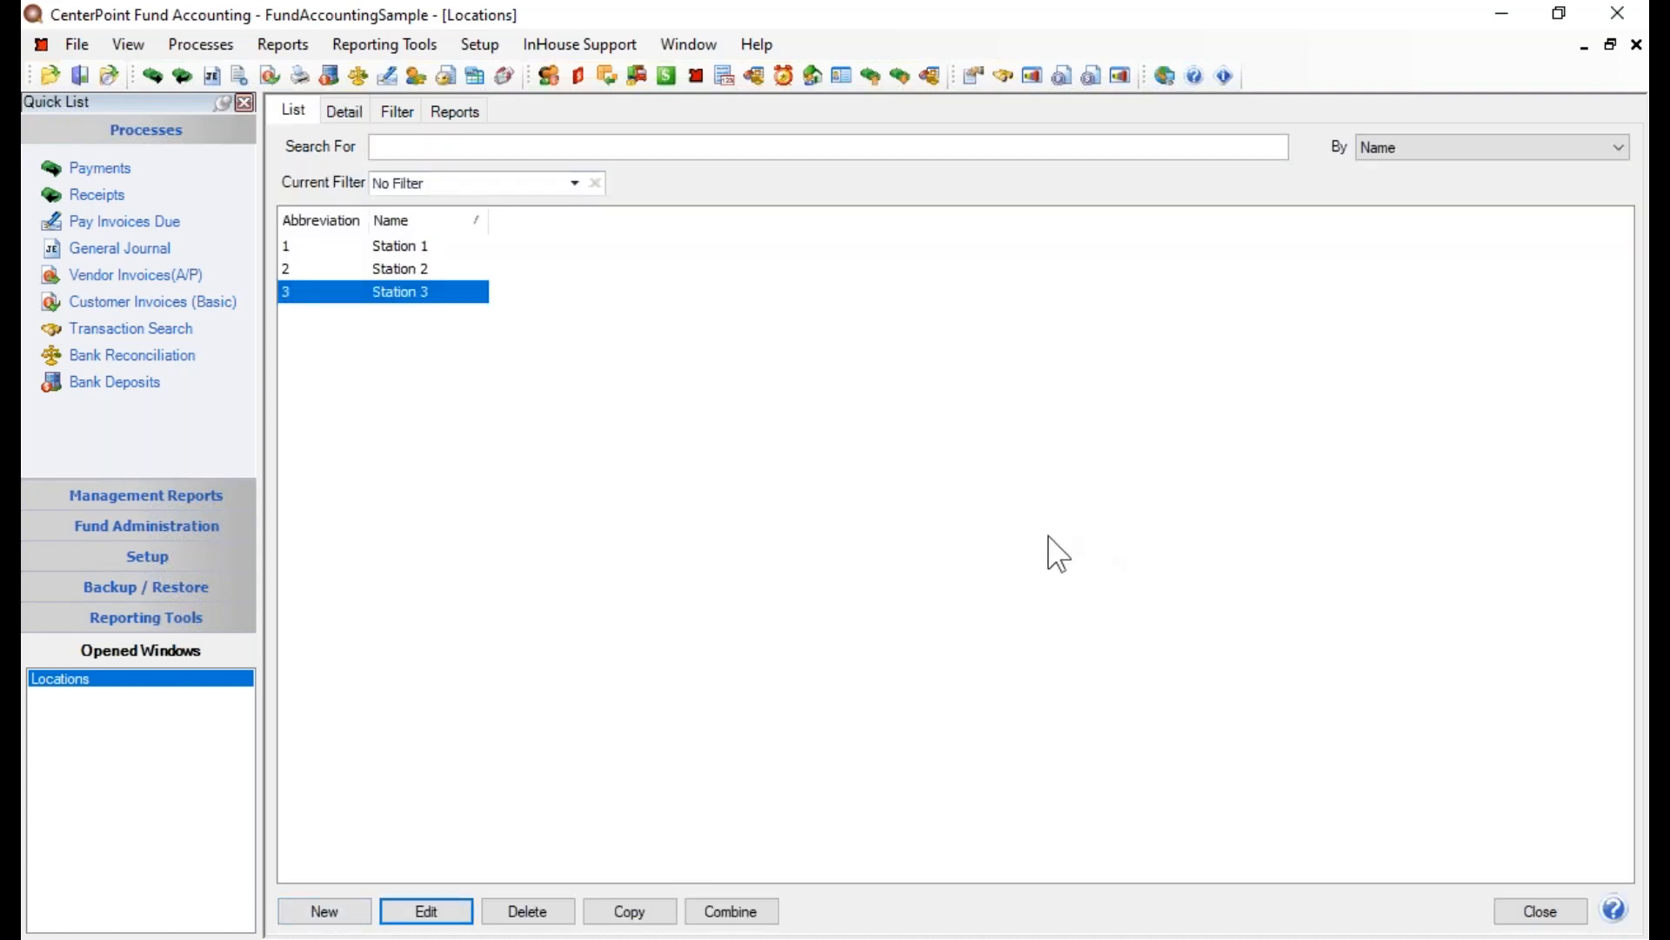
click(1552, 914)
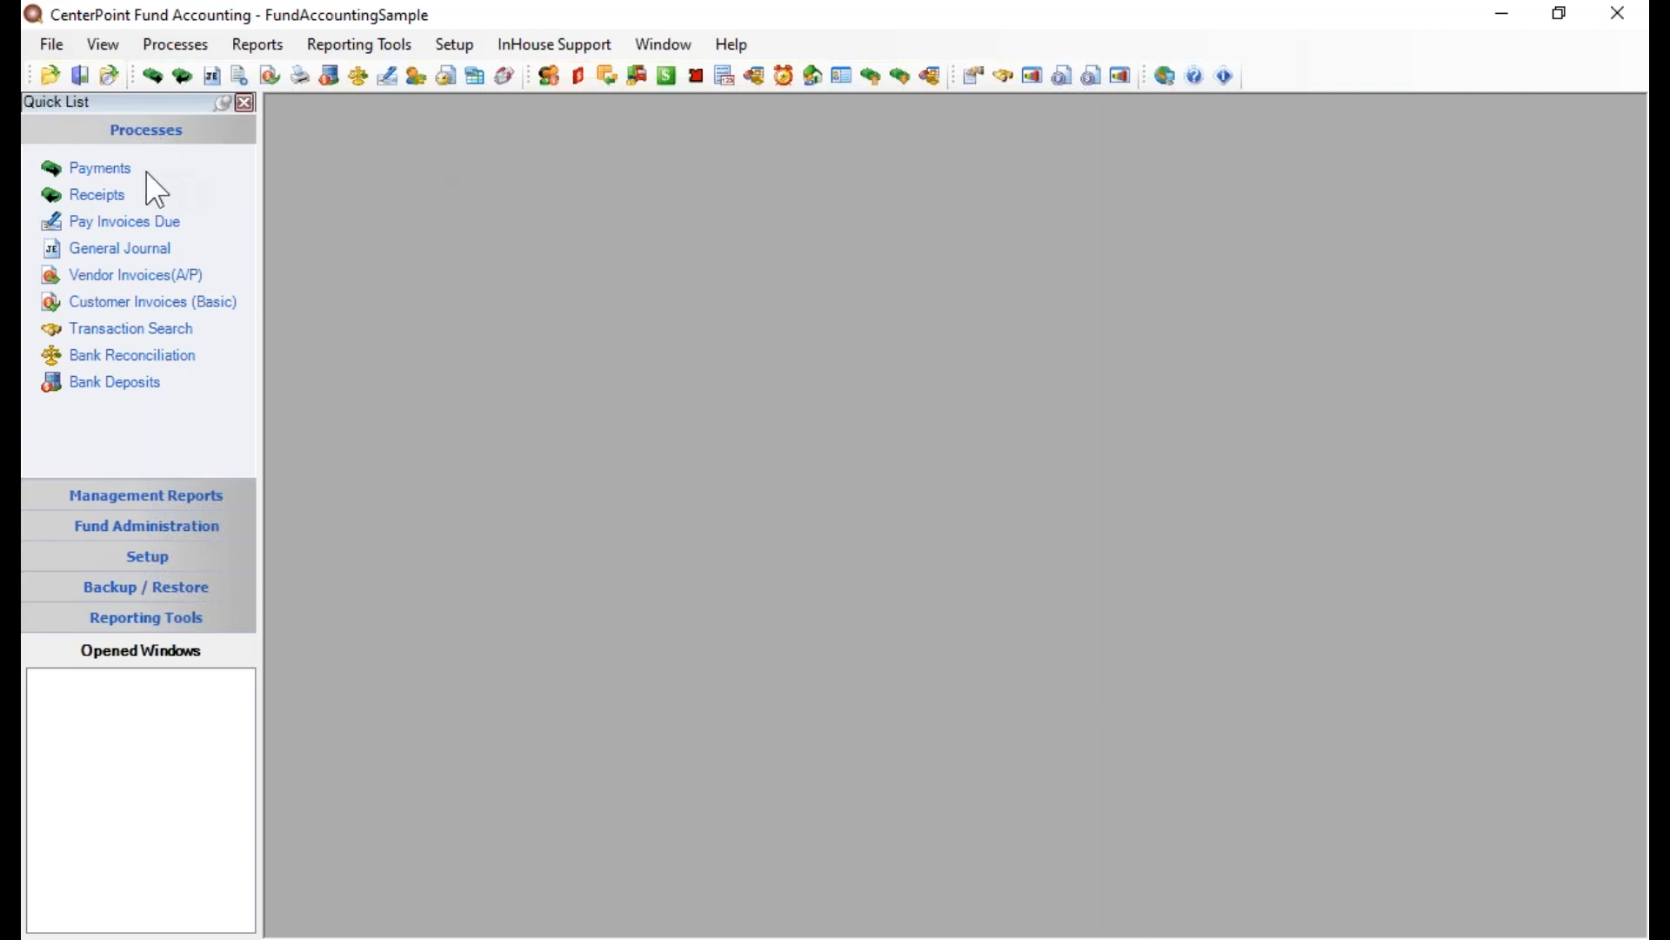
Step: Start a new payment from General Fund Checking and set Superior Electric as the payee
click(124, 179)
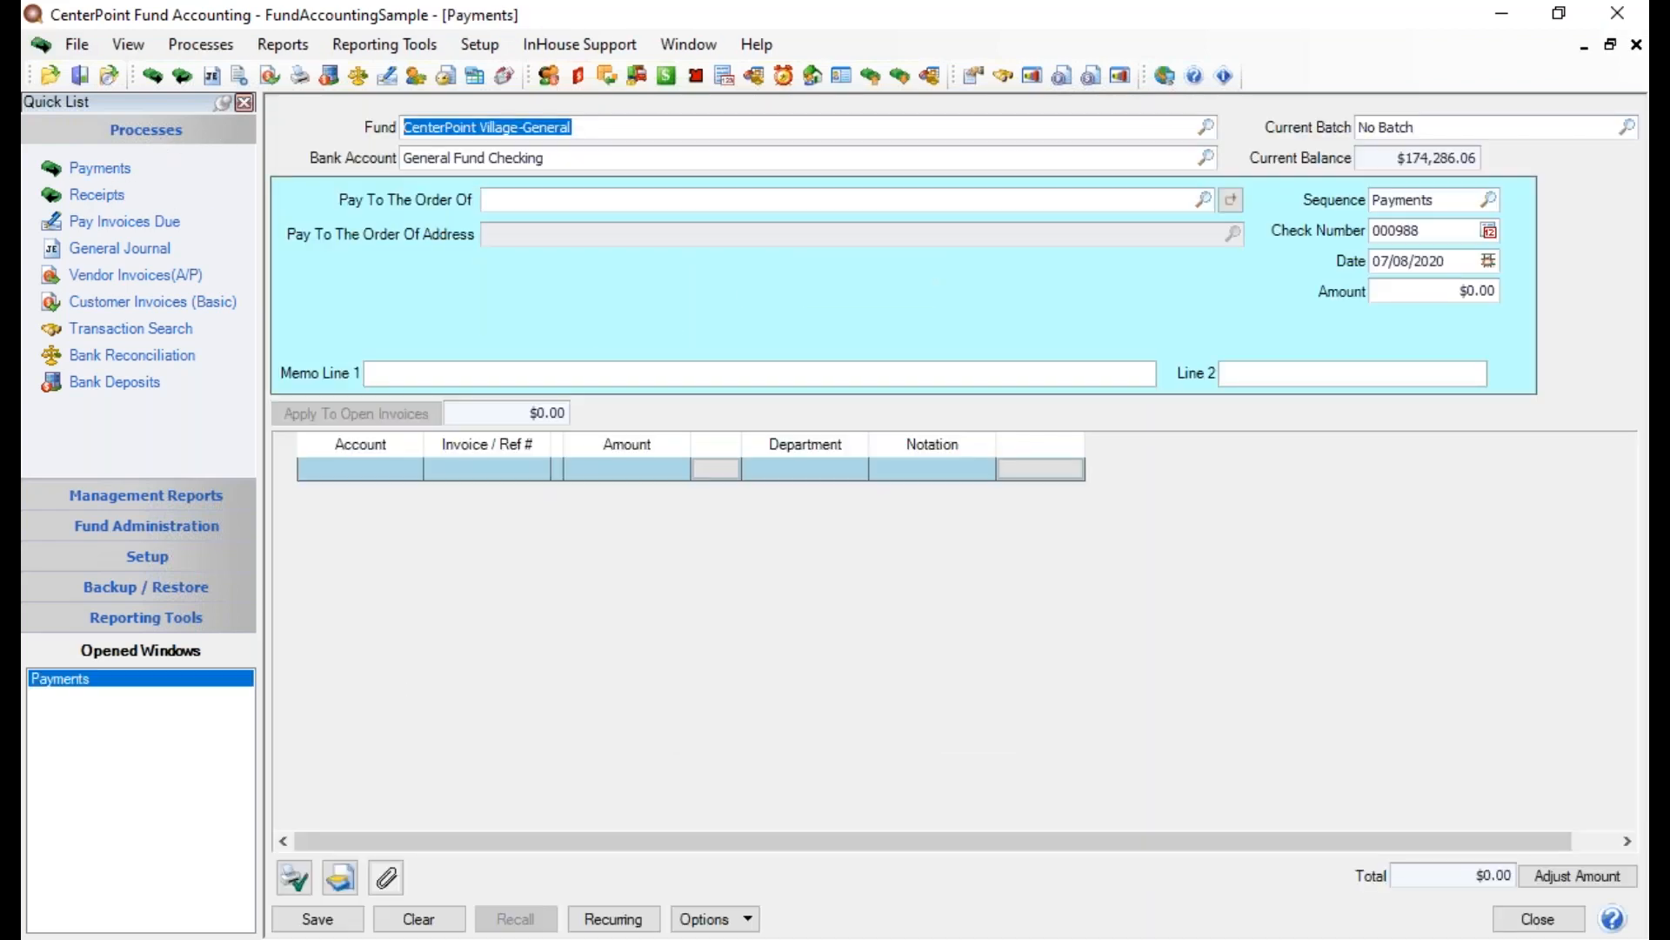
key(Tab)
key(Tab)
key(Tab)
text(sup)
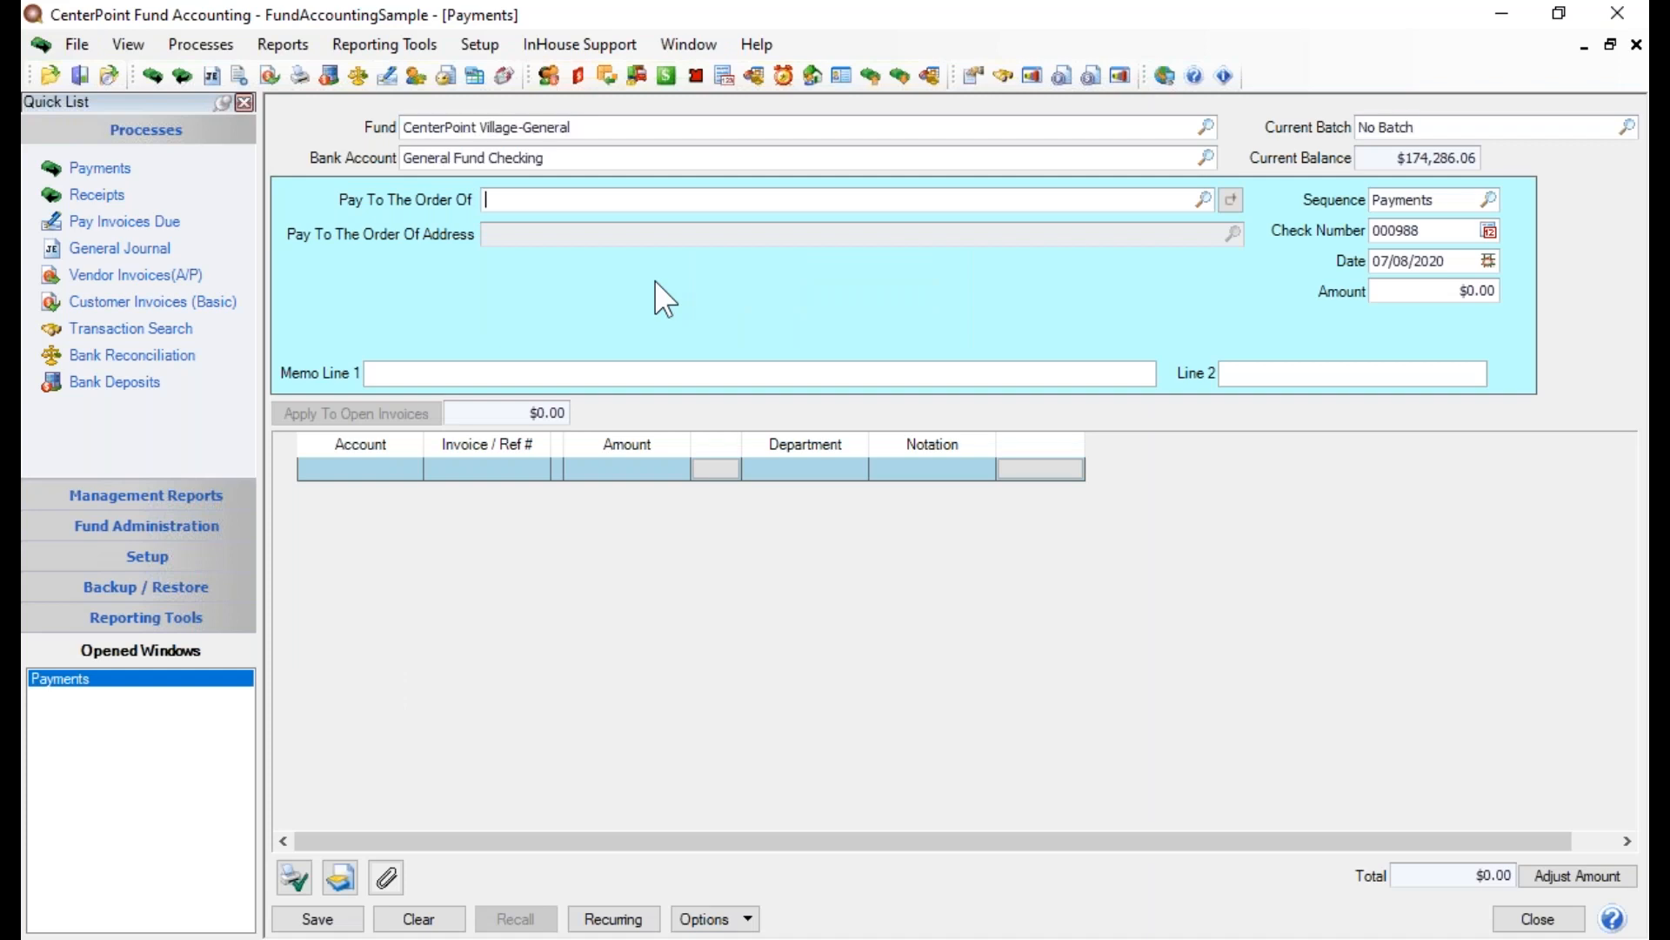
key(Tab)
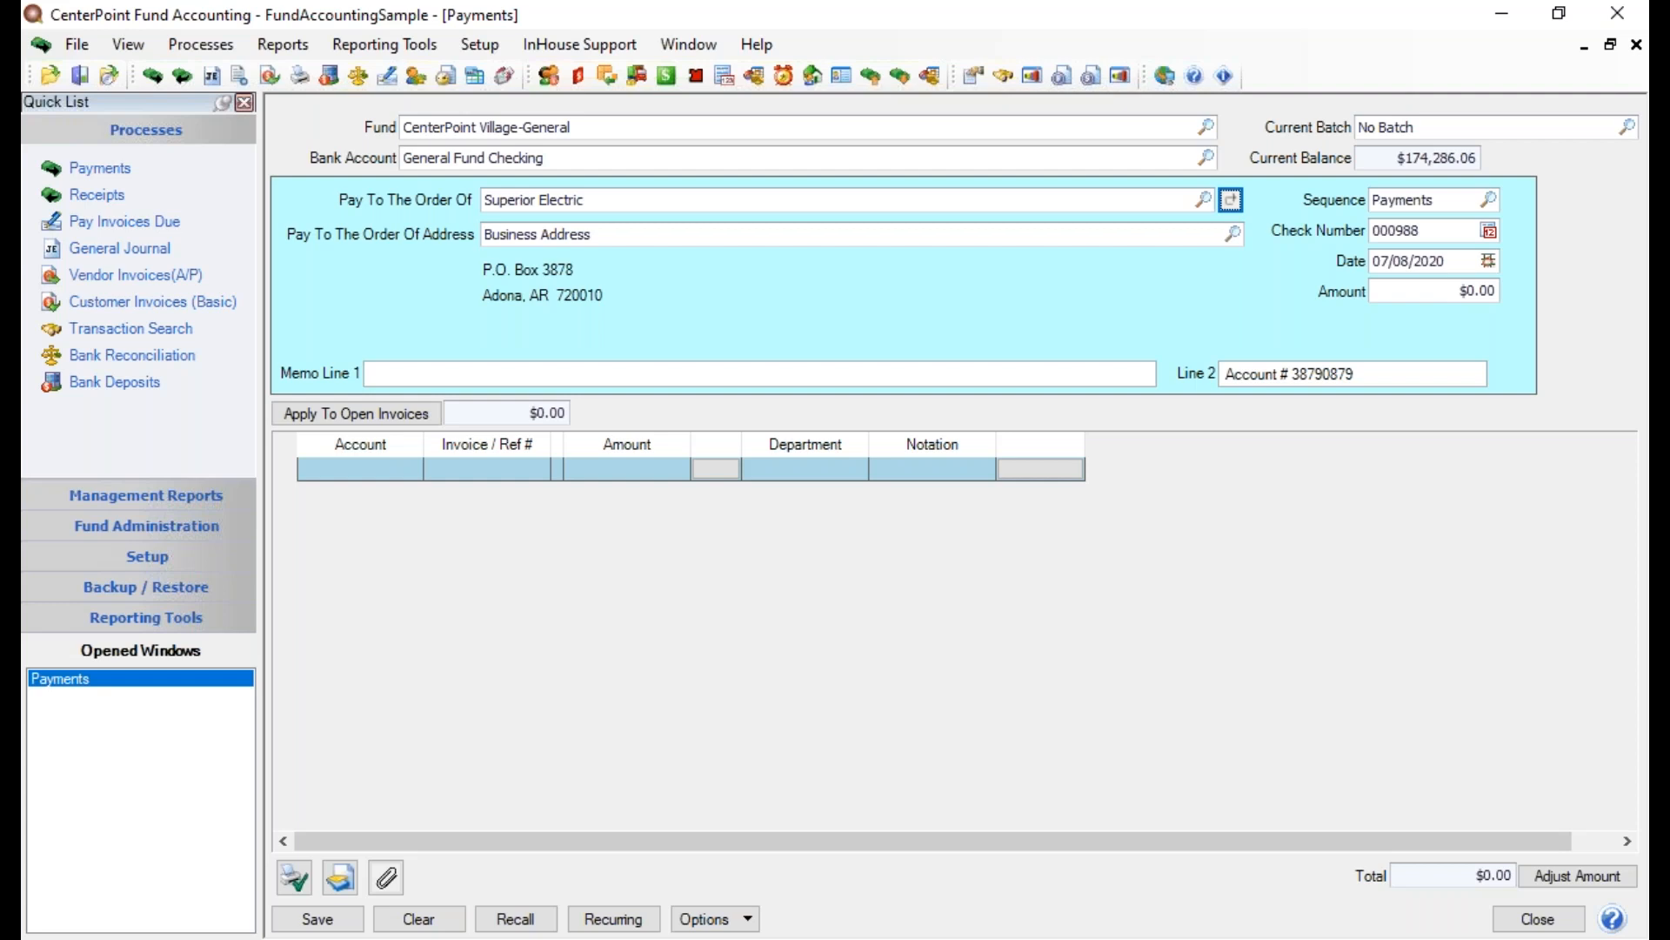
Step: Set the payment amount to $234.98 and continue to the account of the first distribution line
key(Tab)
key(Tab)
key(Tab)
key(Tab)
key(Tab)
key(Tab)
text(234.98)
key(Tab)
key(Tab)
key(Tab)
key(Tab)
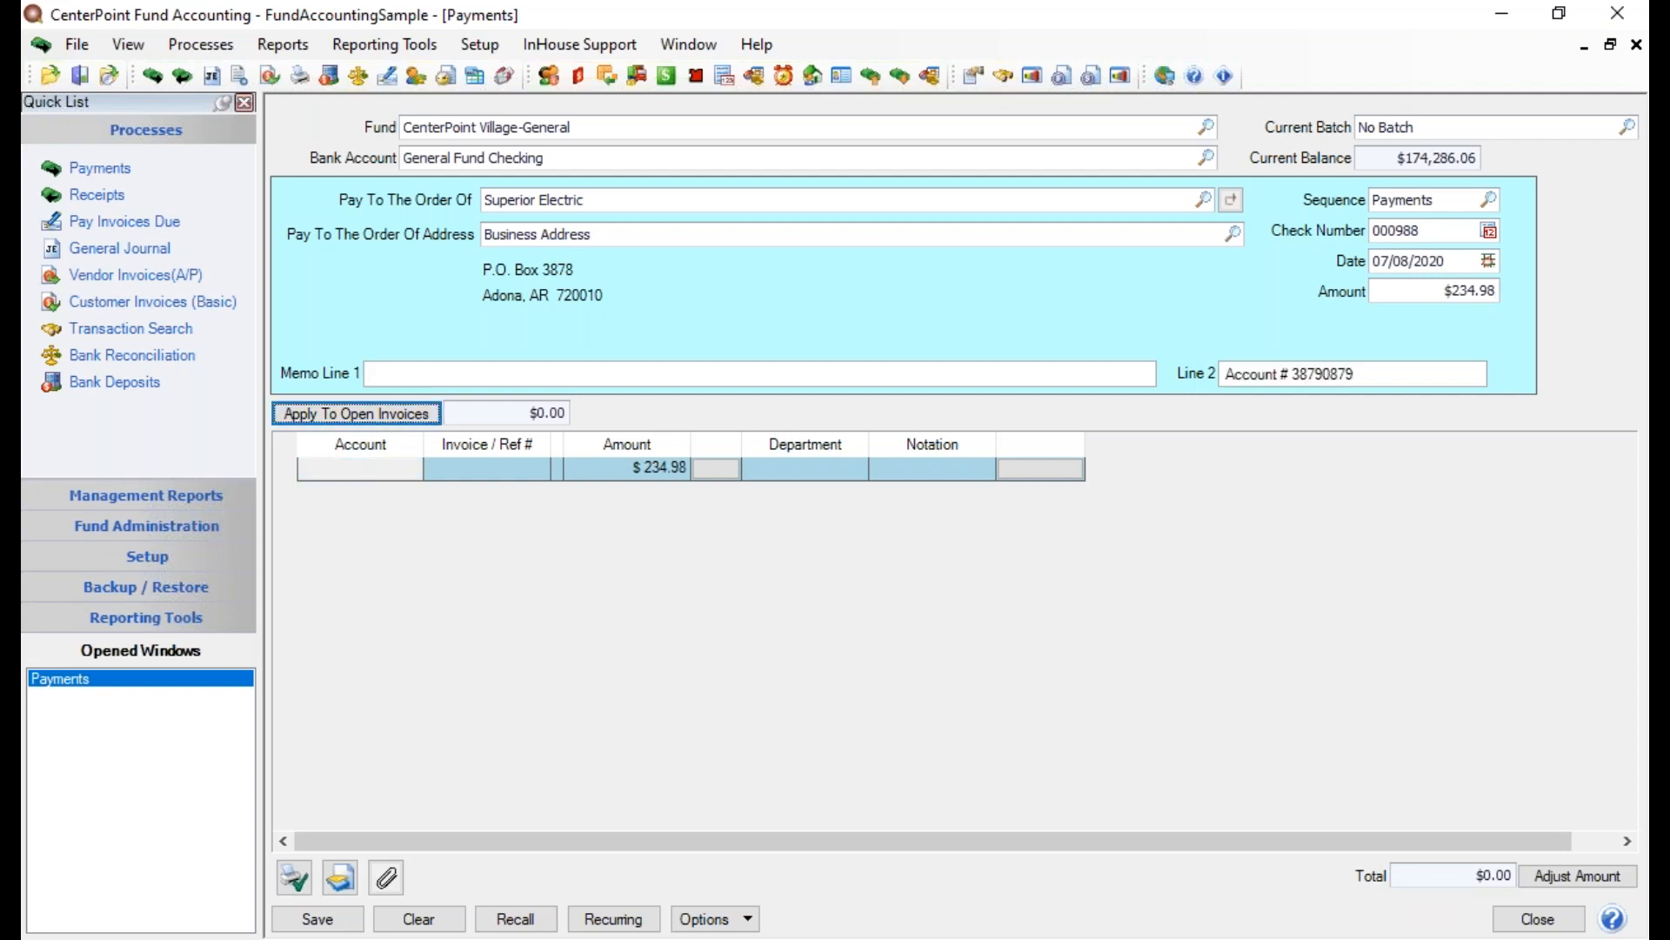
text(ele)
key(Tab)
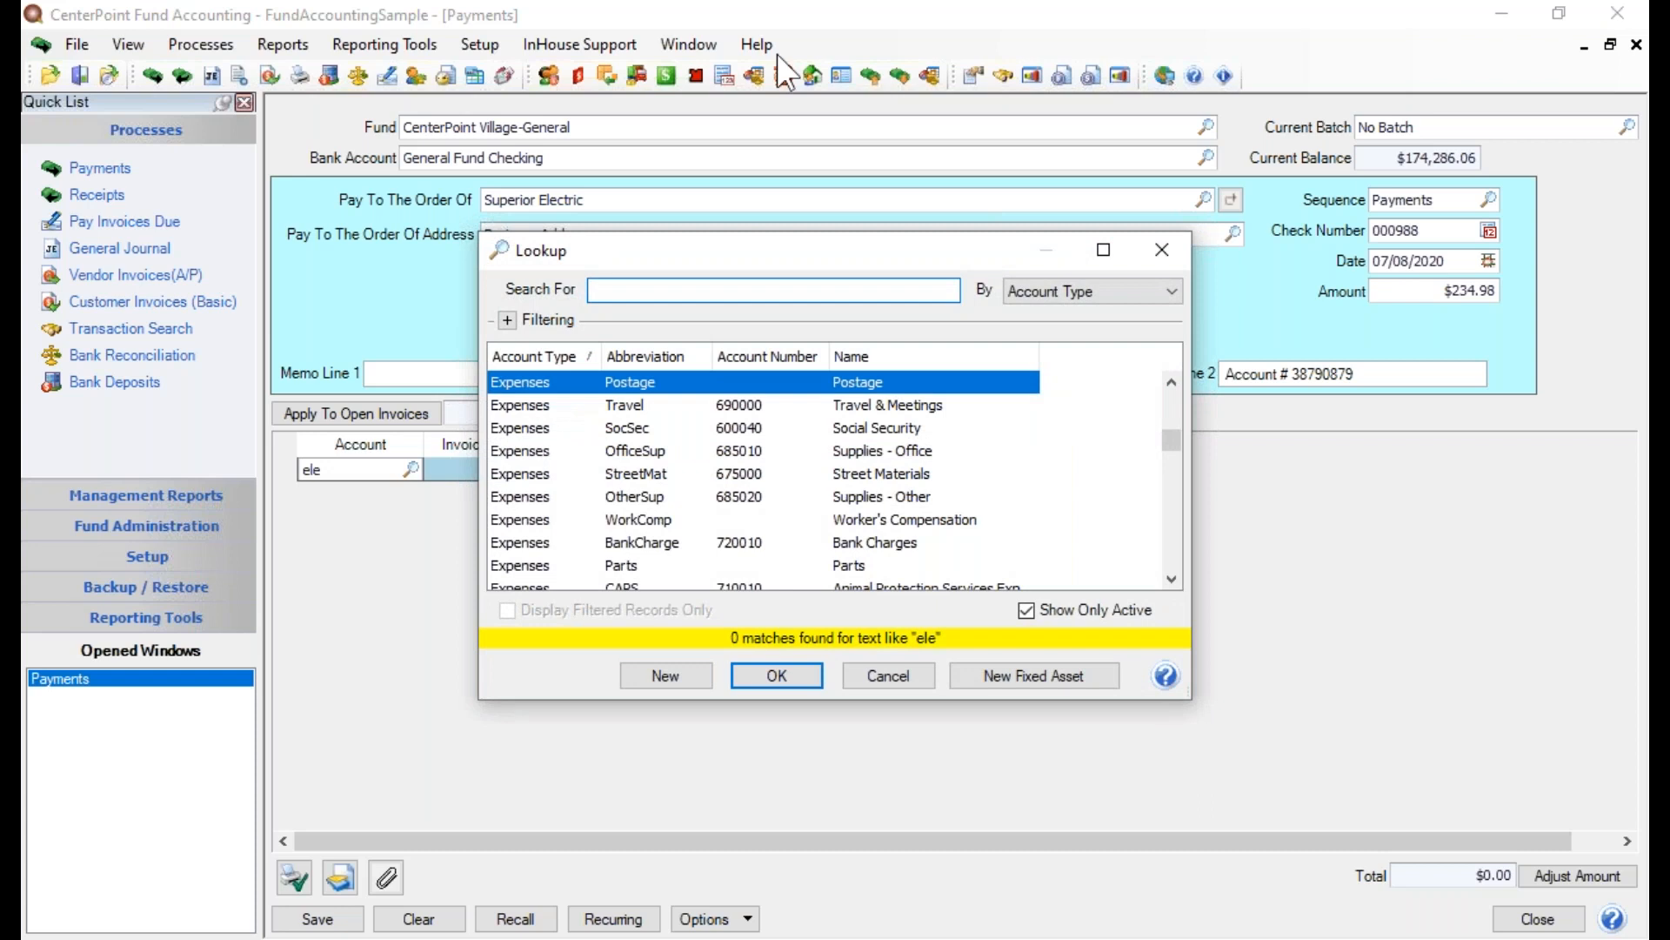
click(896, 678)
Step: Assign the payment line to the Utilities Expense account and the Fire department
click(357, 470)
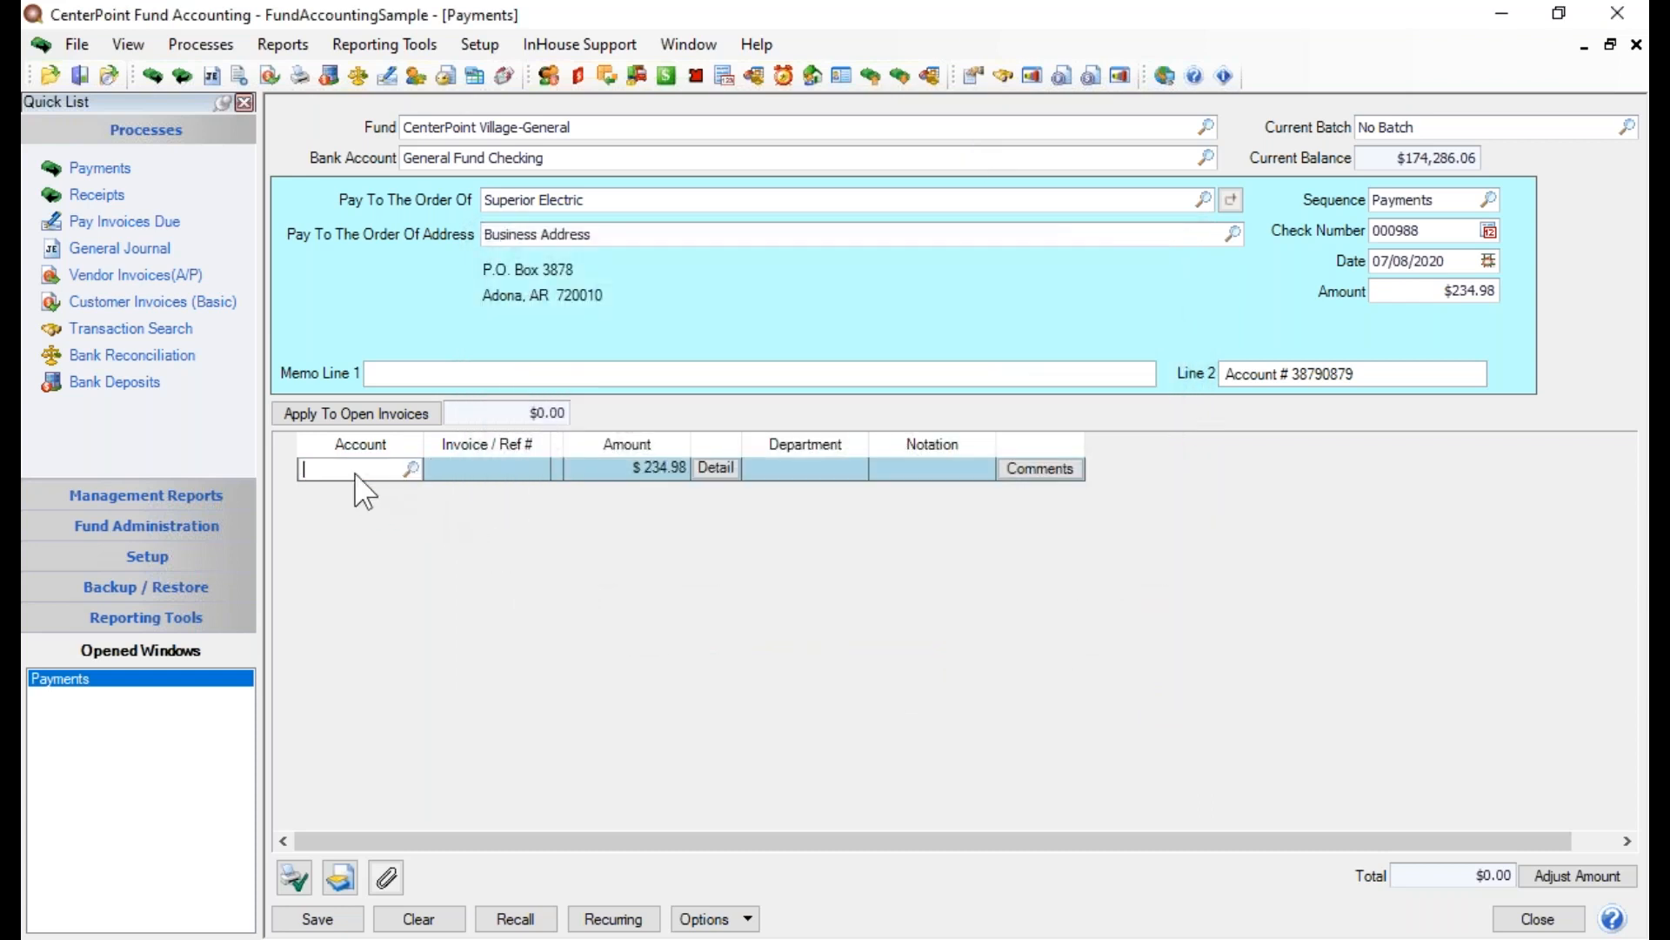
text(util)
key(Tab)
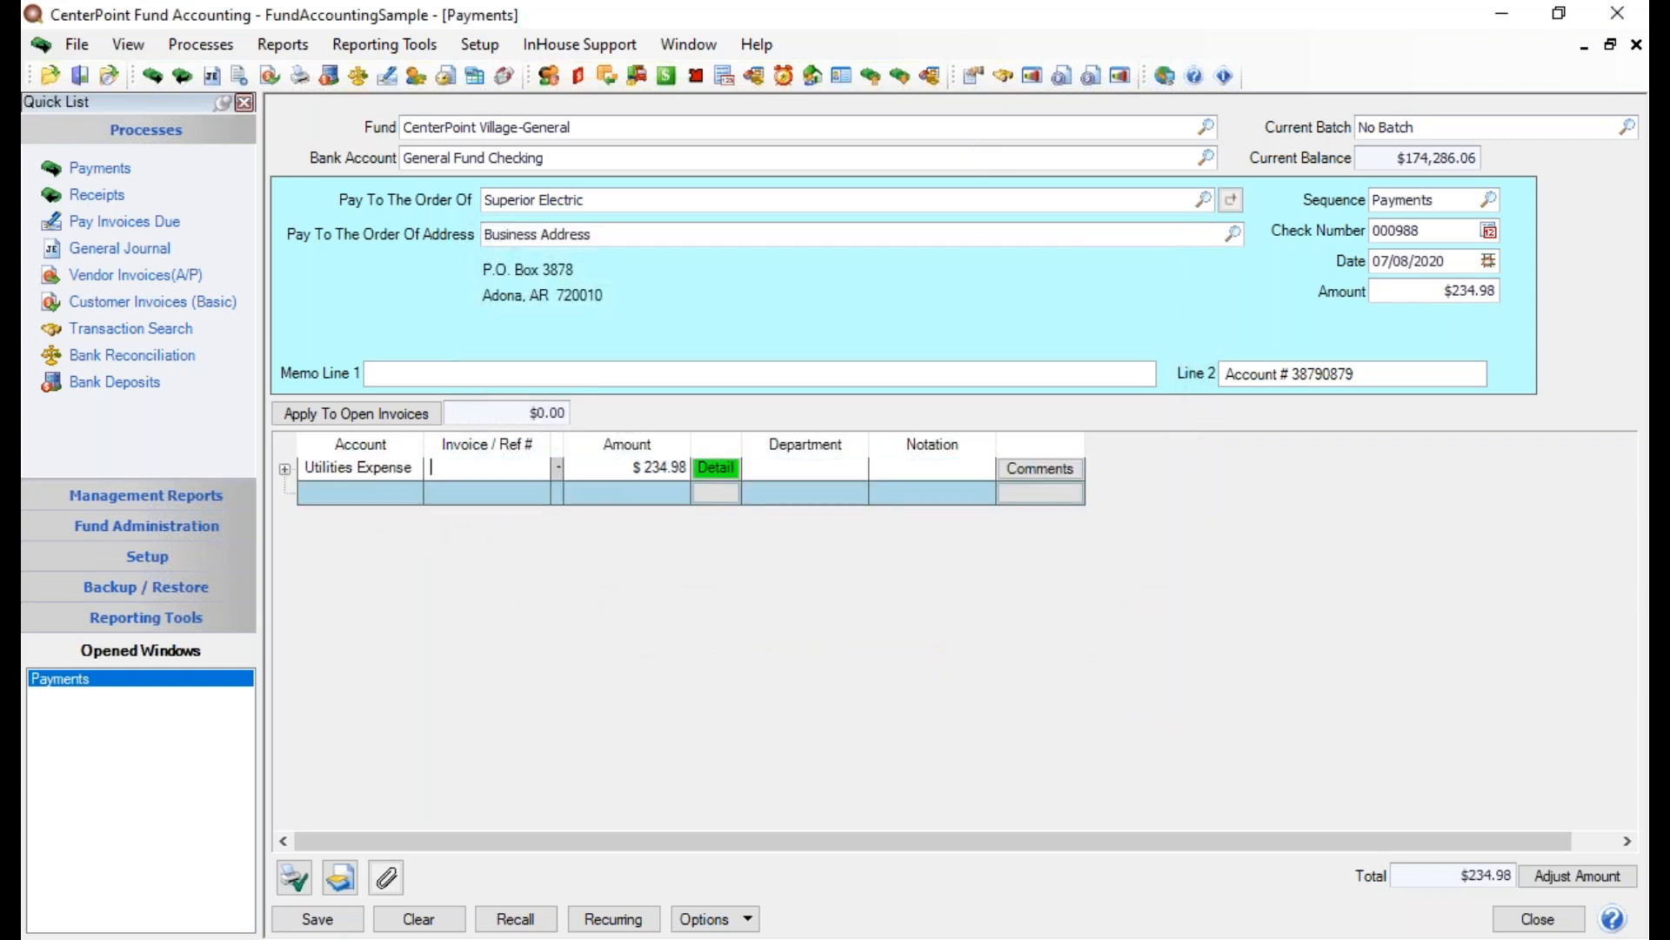
key(Tab)
key(Tab)
click(801, 462)
text(Fire)
key(Tab)
Step: Set the location to Station 2 in the detail of the Utilities Expense line
click(724, 467)
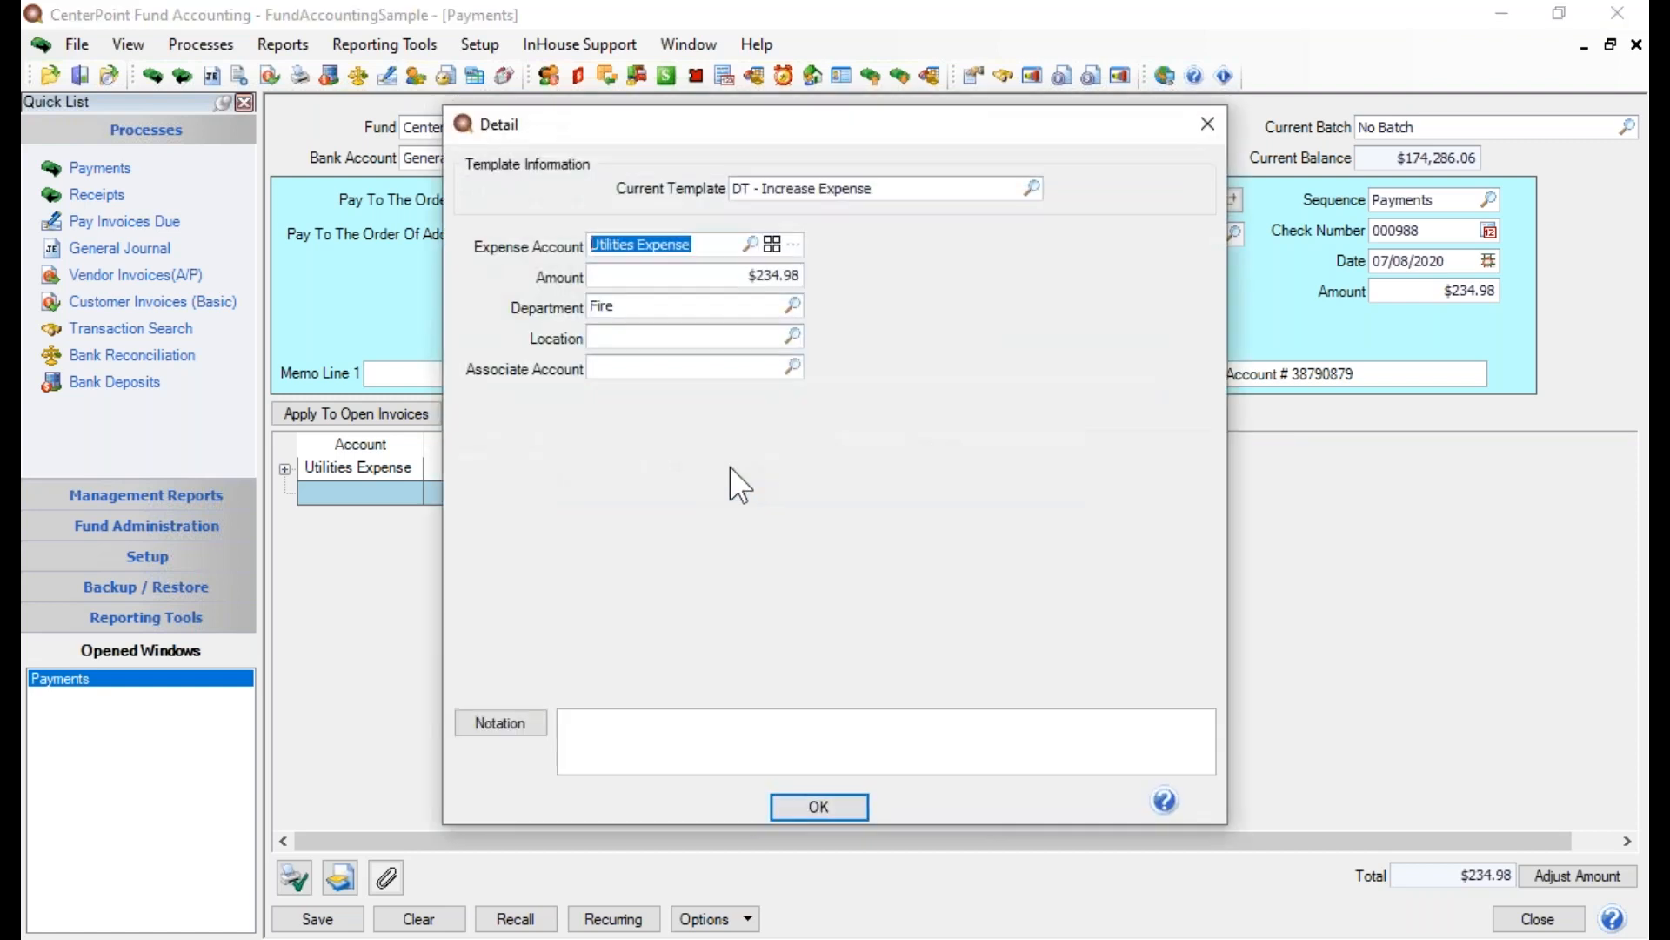
click(606, 340)
text(st)
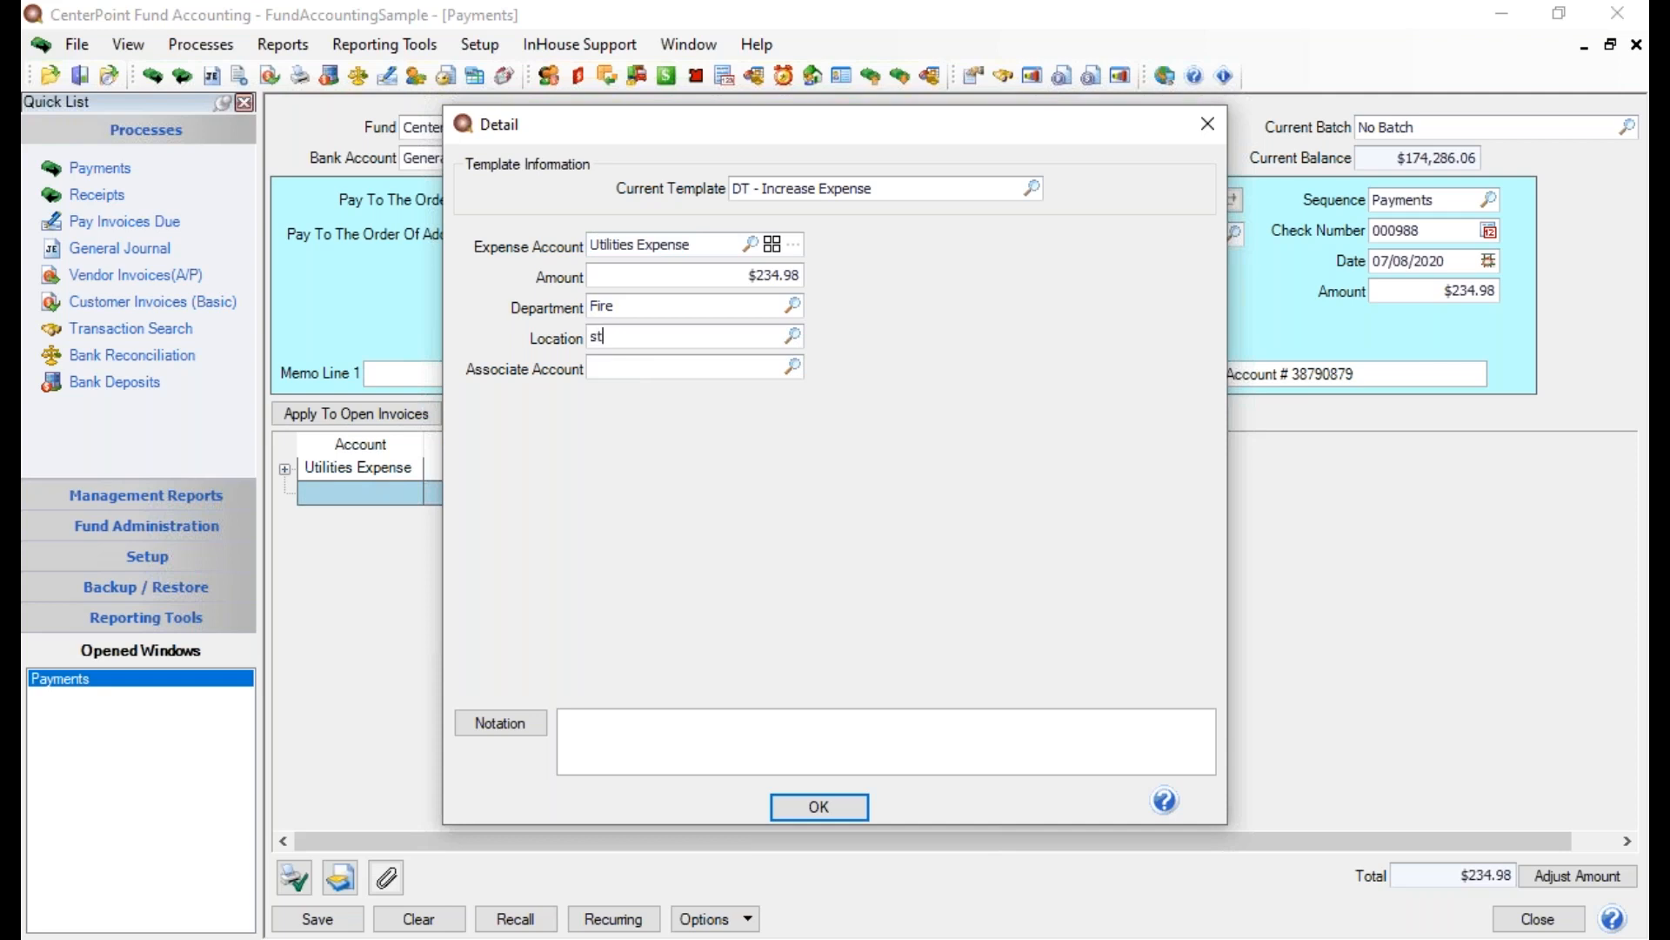
key(BackSpace)
key(BackSpace)
text(1)
key(Tab)
key(shift+Tab)
text(2)
key(Tab)
click(803, 807)
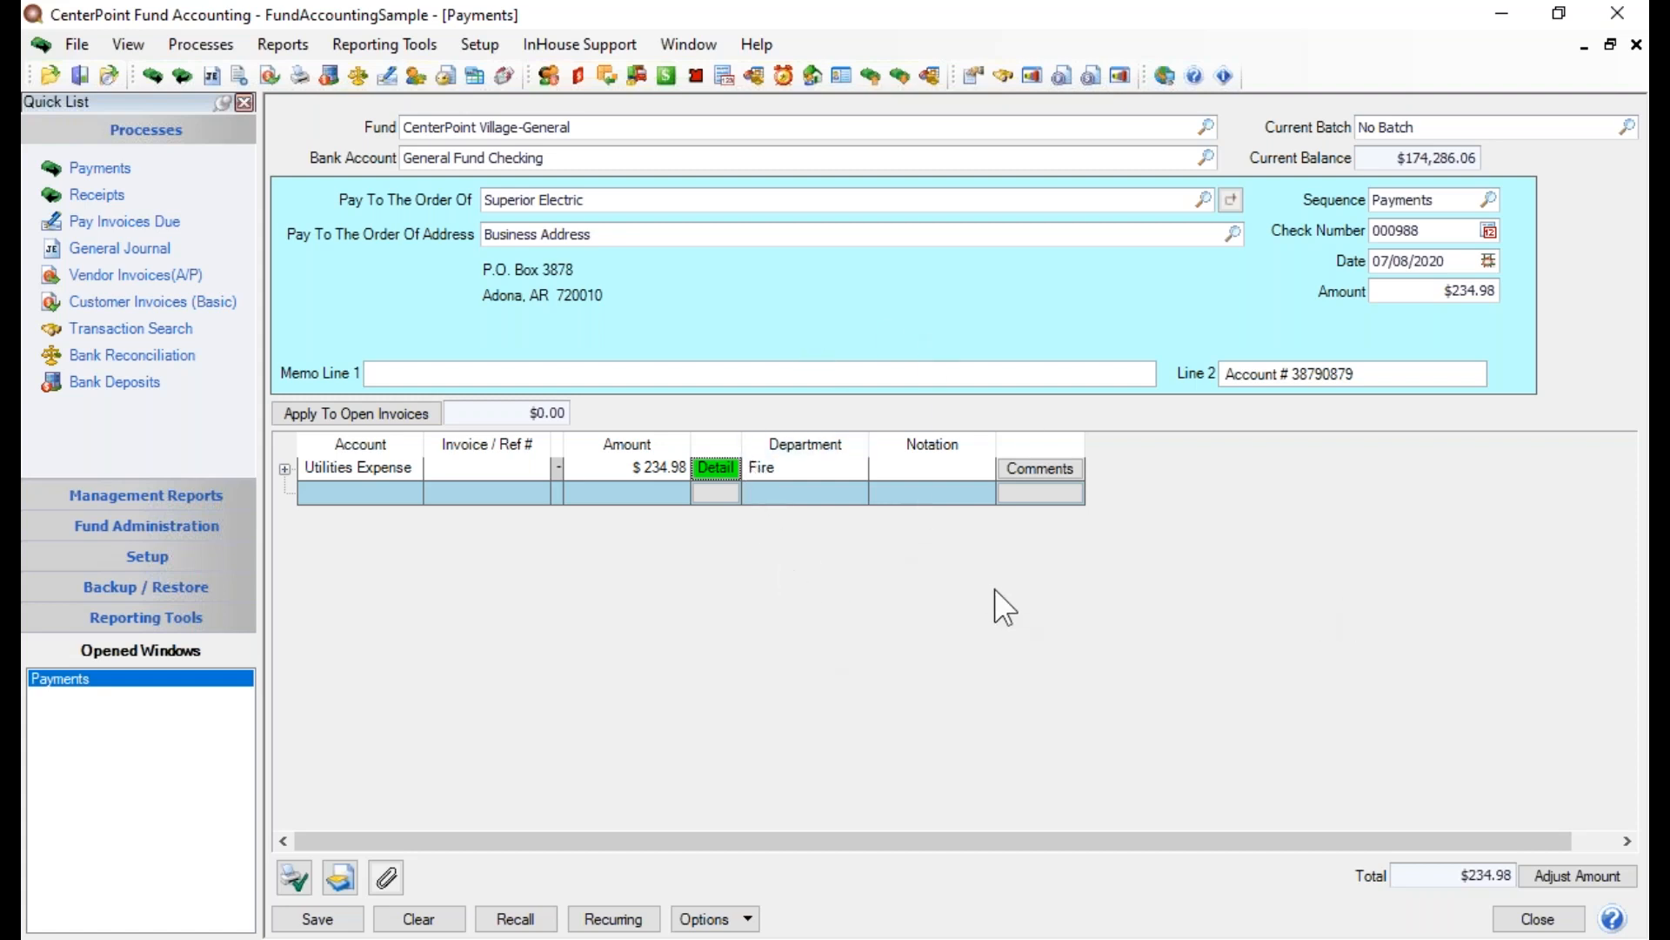
Step: Add the Location column to the payment's distribution grid and place it directly after Department
right_click(1061, 576)
click(1168, 593)
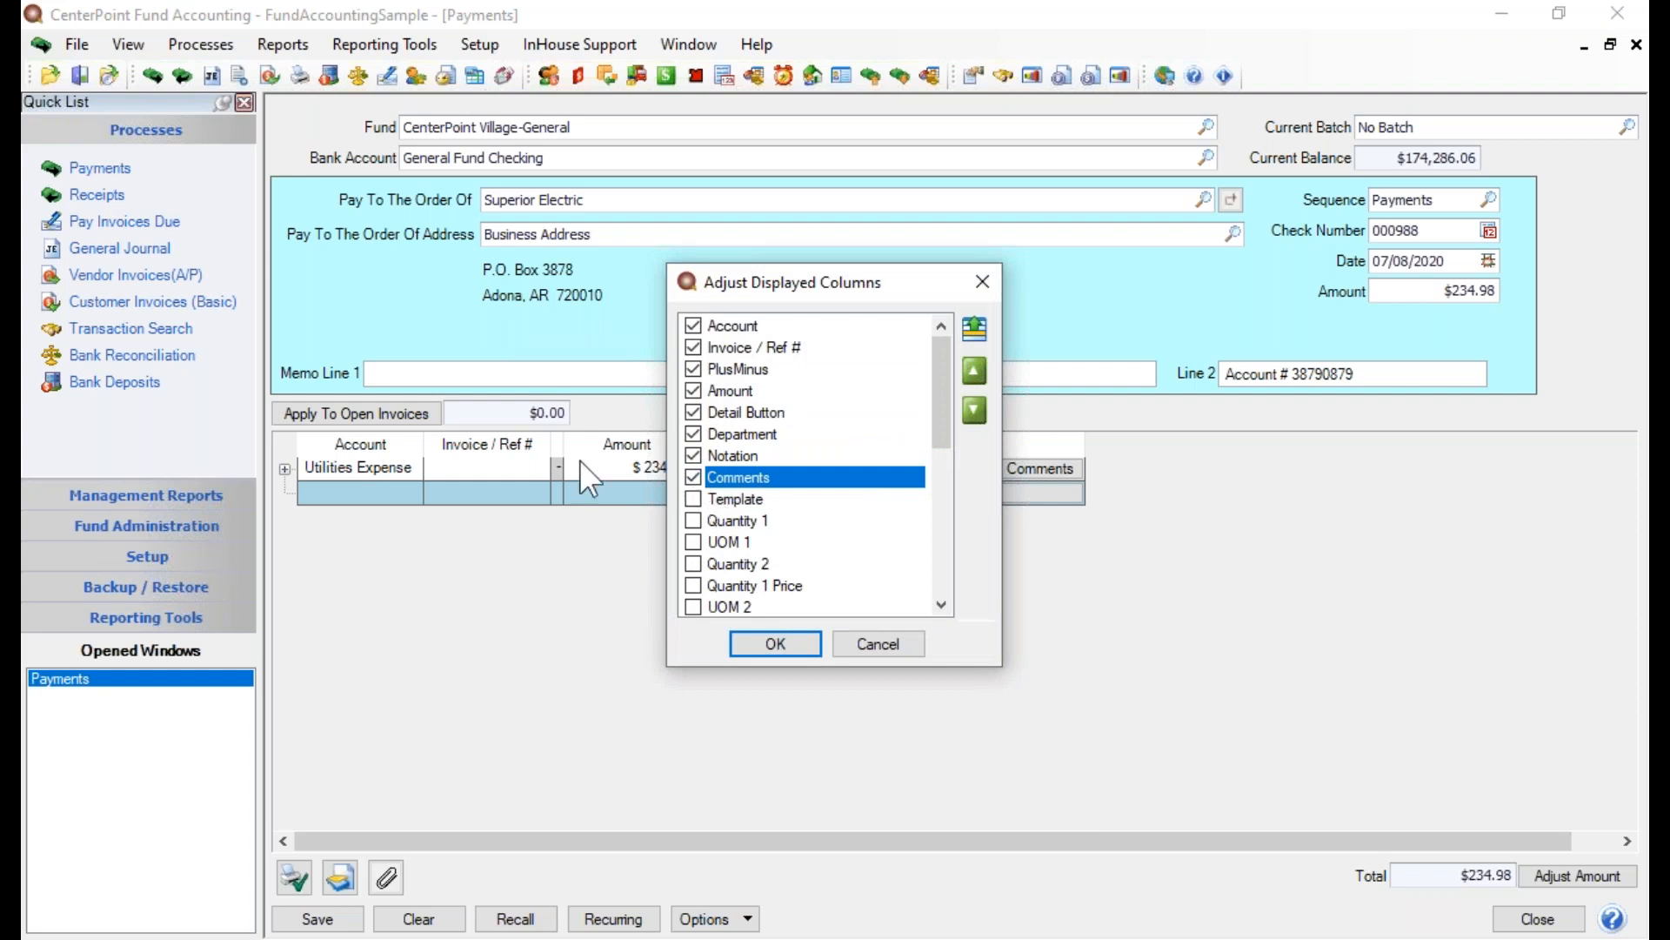
drag(840, 281, 1114, 333)
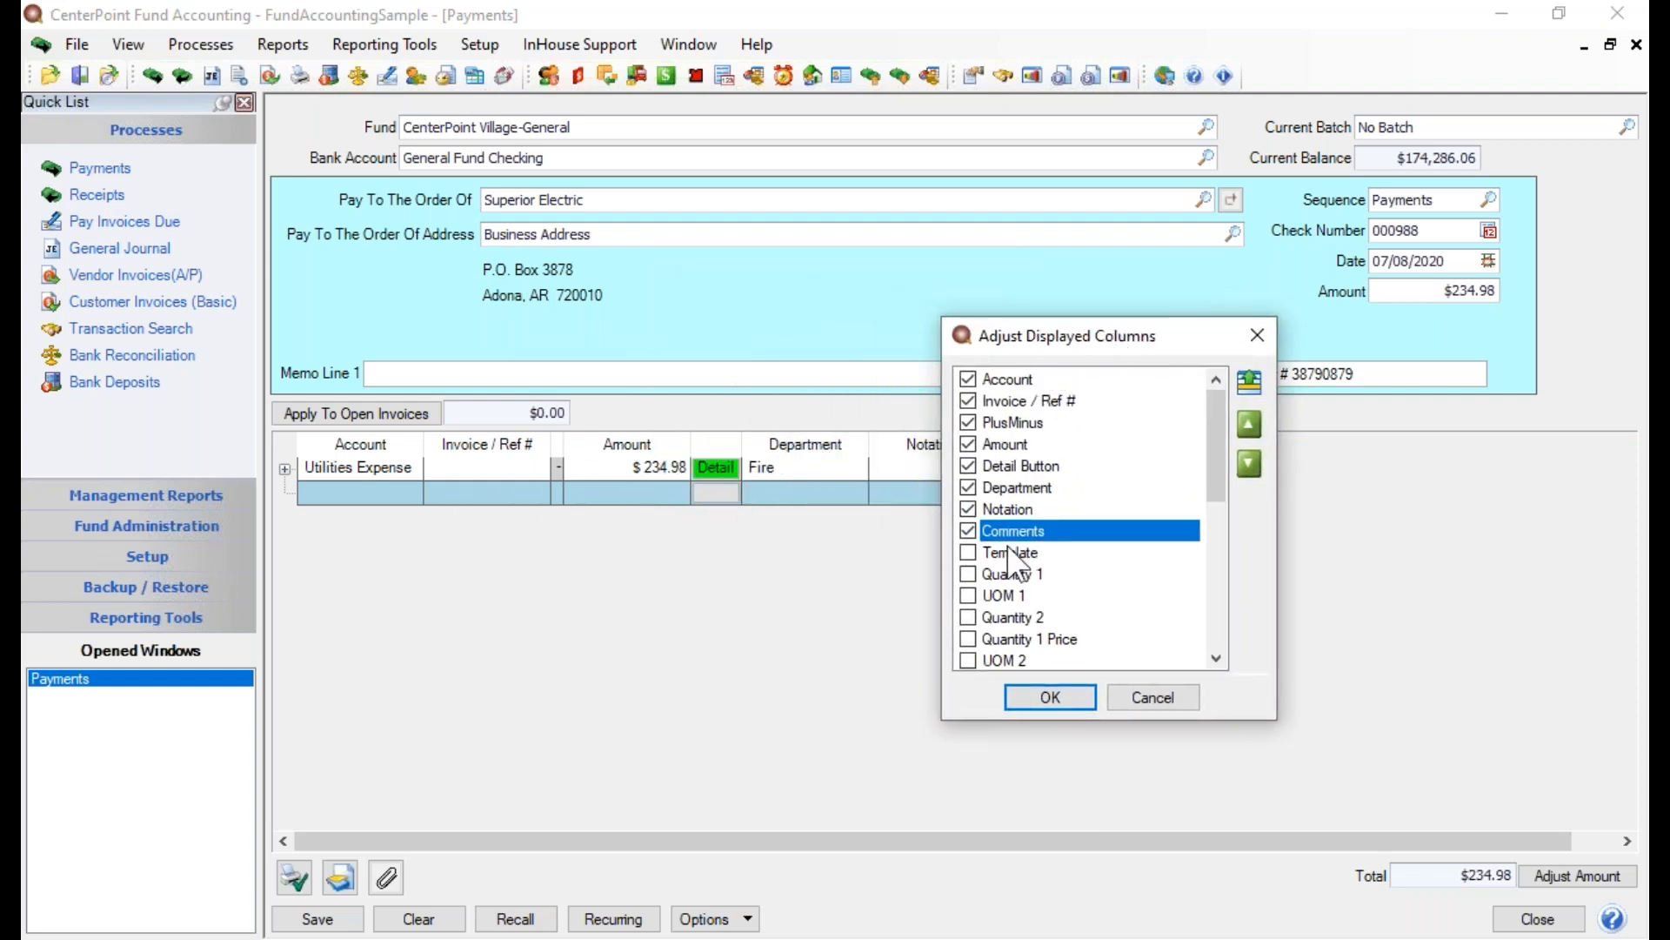
drag(1224, 440, 1225, 506)
click(968, 554)
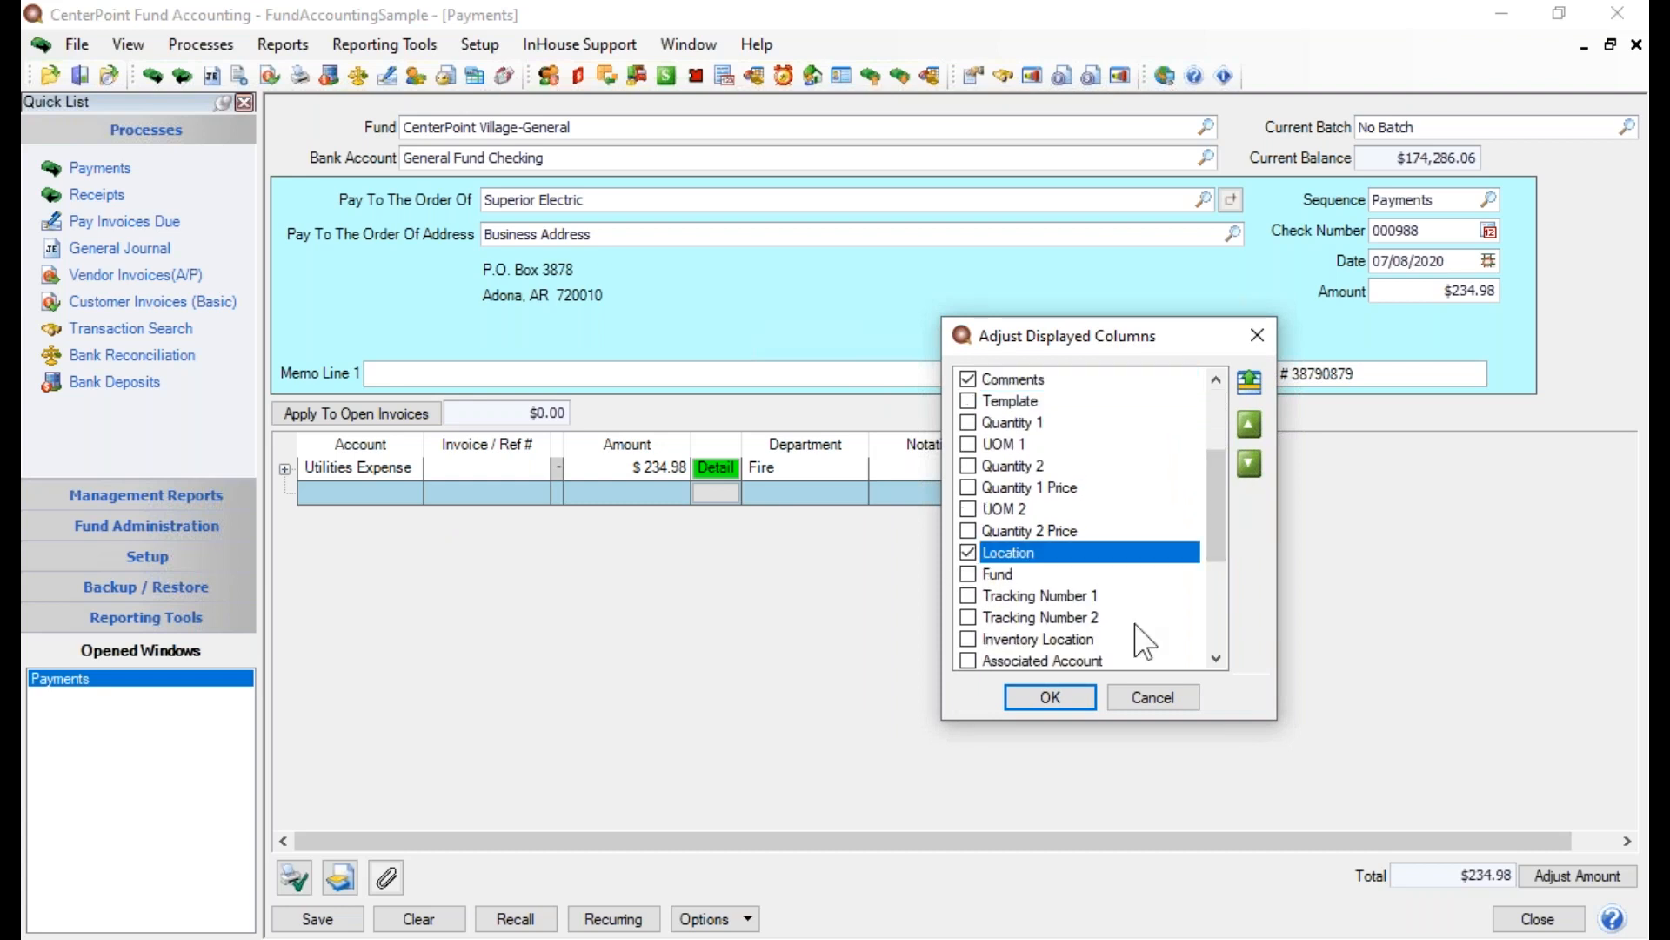
click(1253, 379)
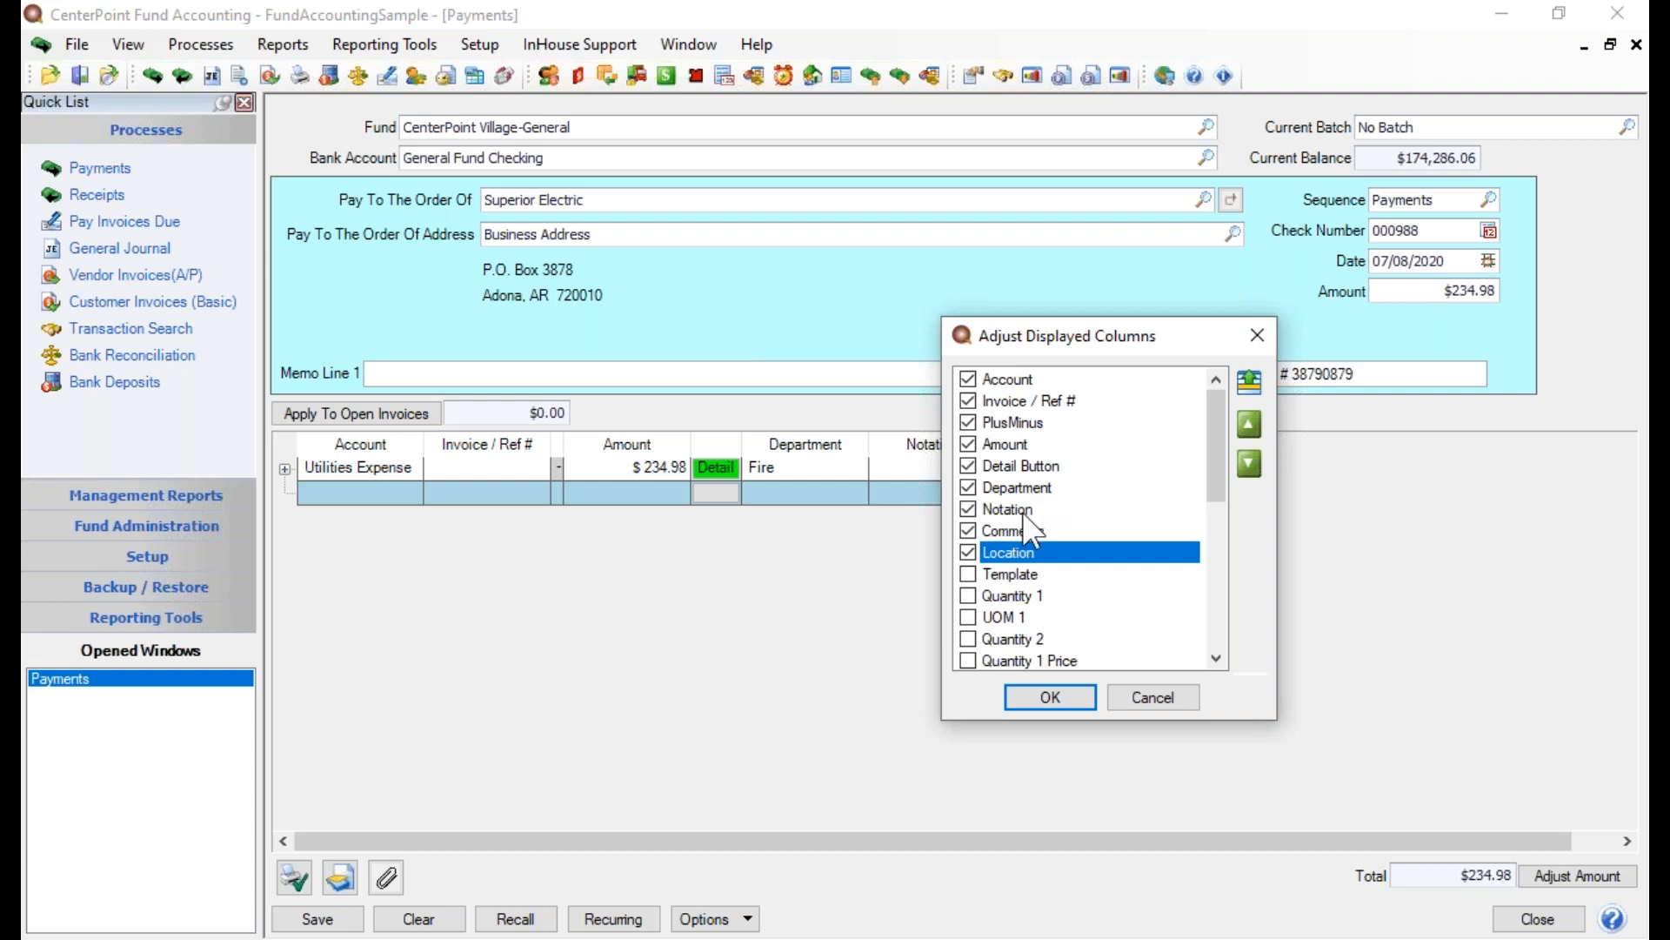
click(1248, 423)
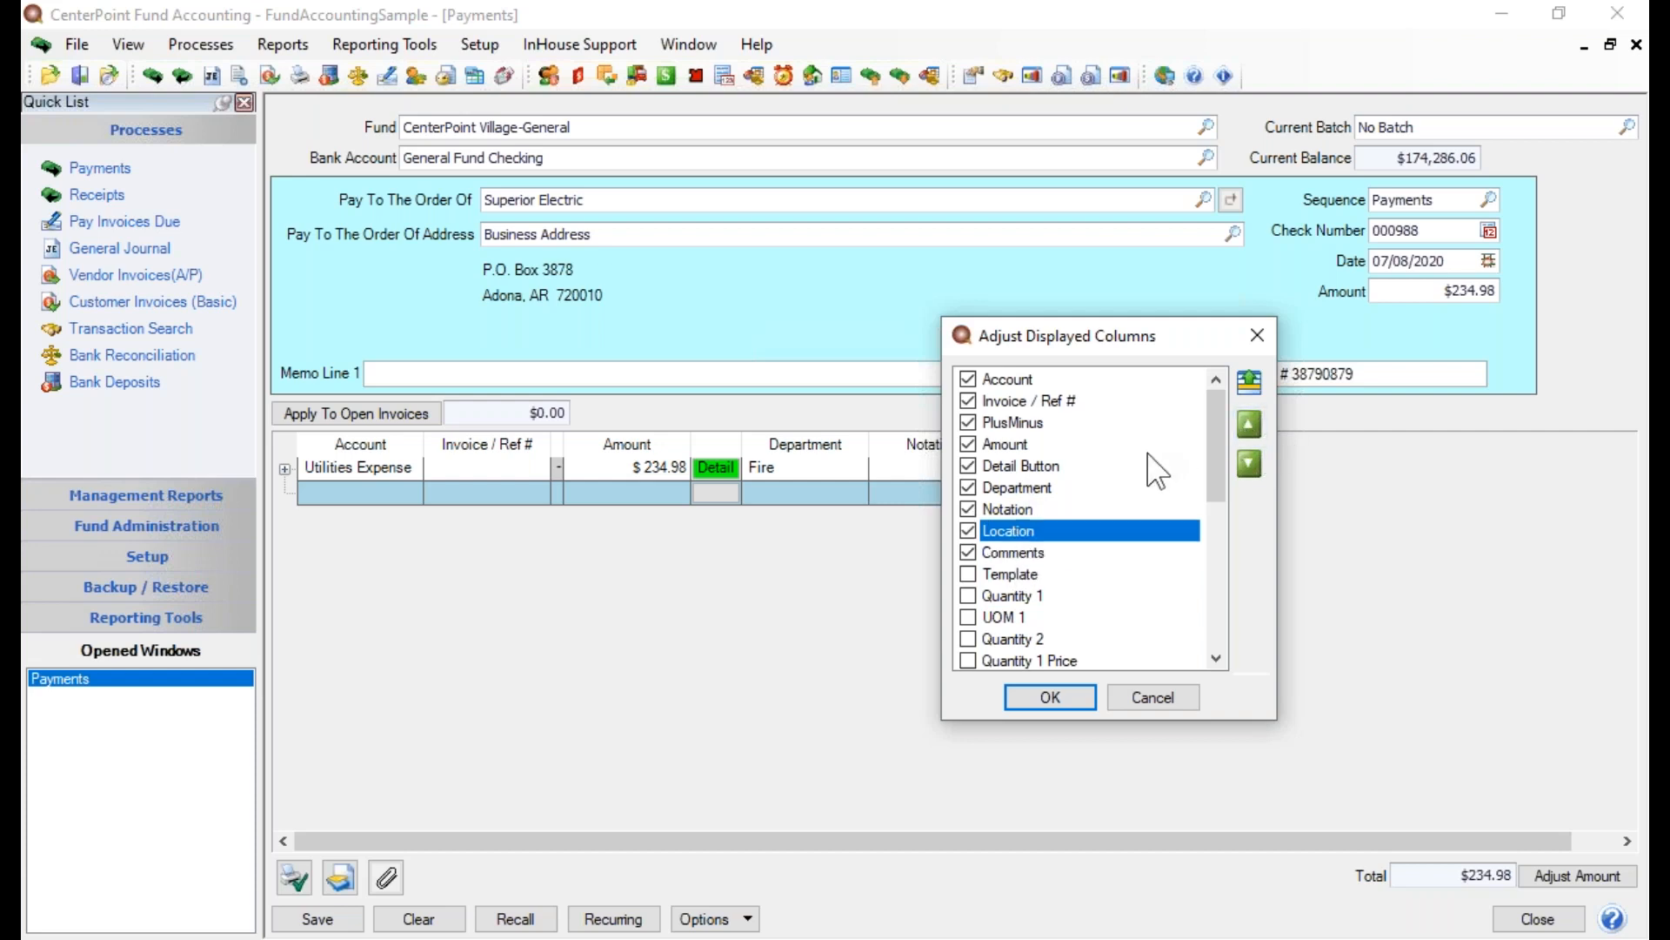
click(1248, 423)
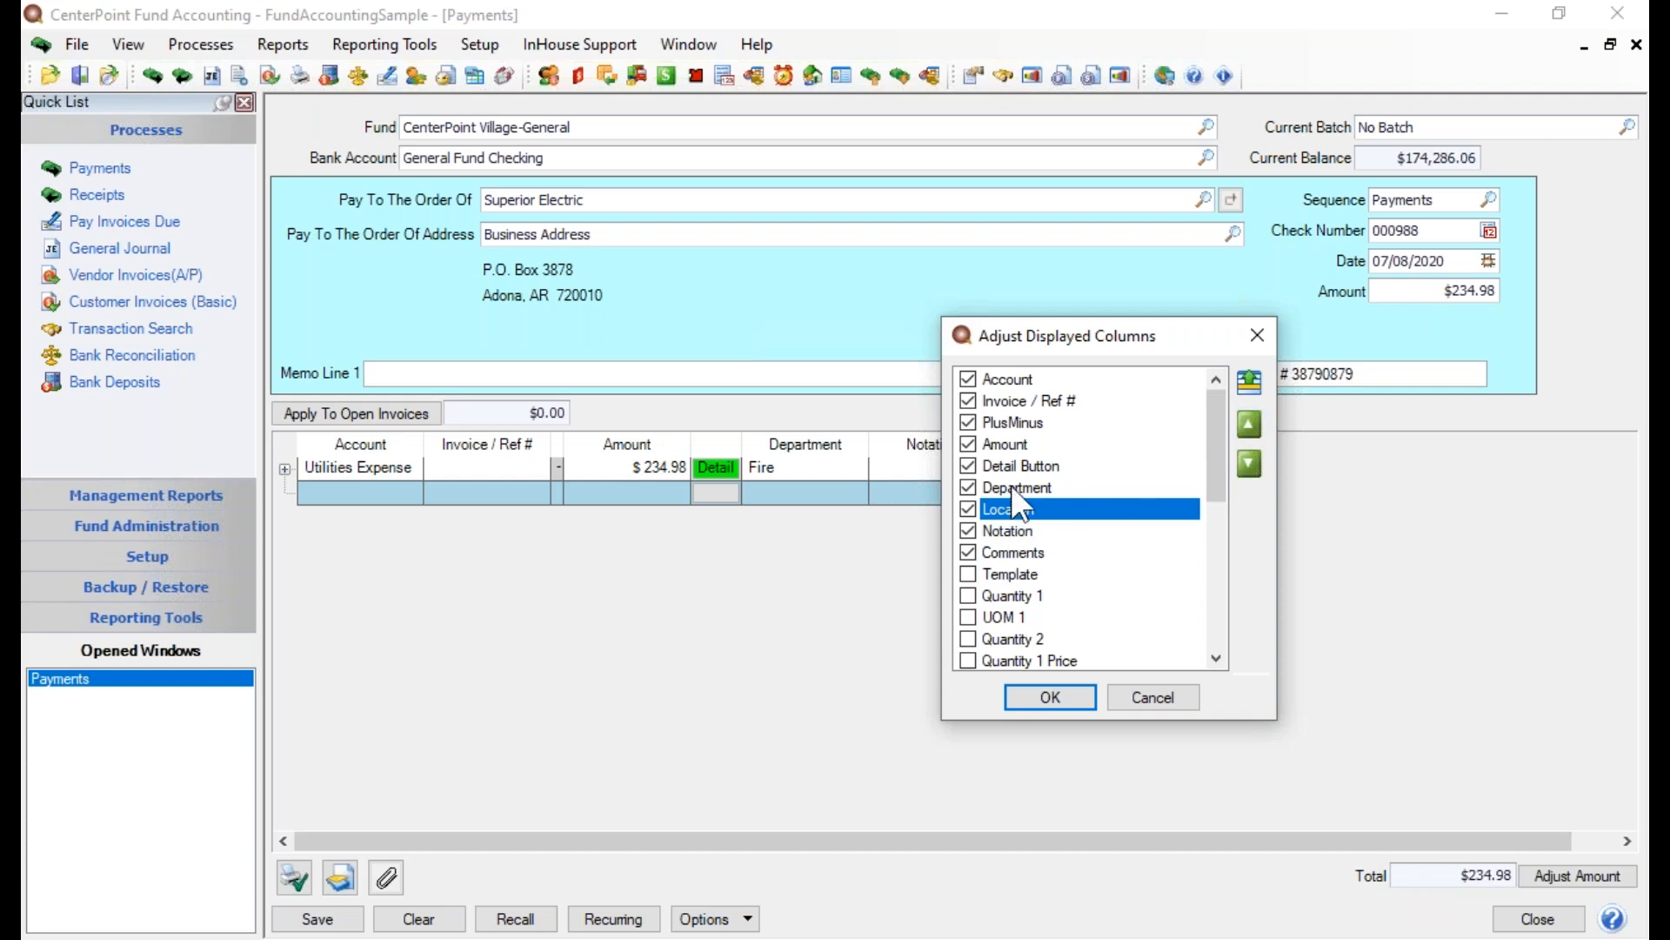
click(1048, 697)
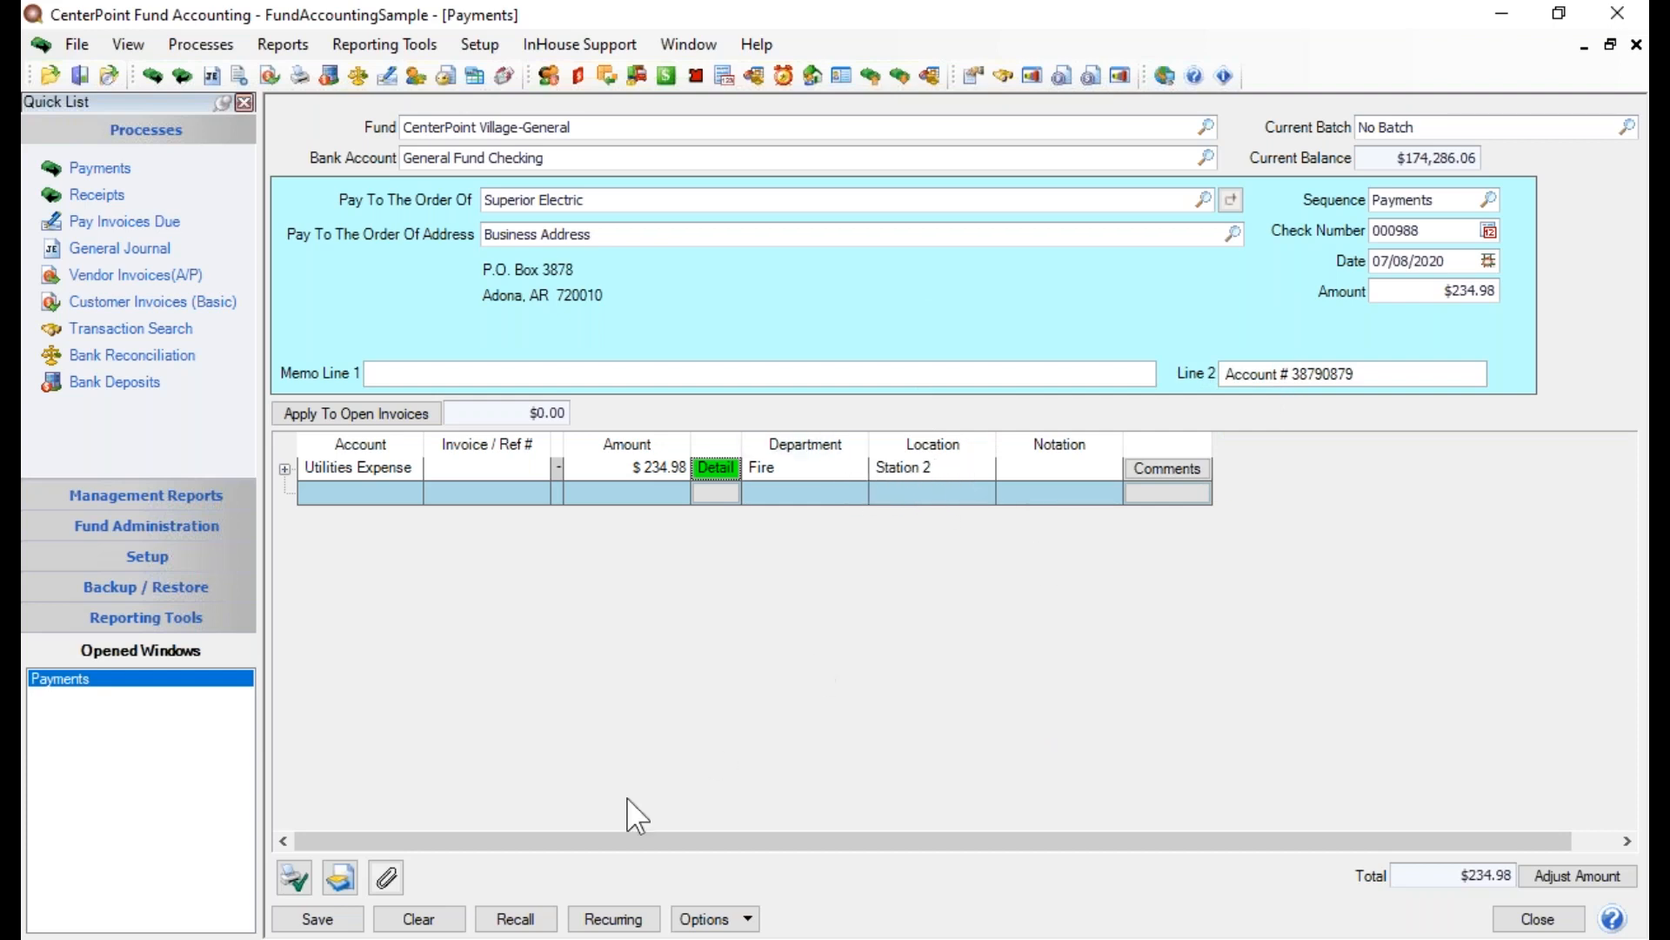
Step: Save the payment to Superior Electric and close the Payments window
click(305, 921)
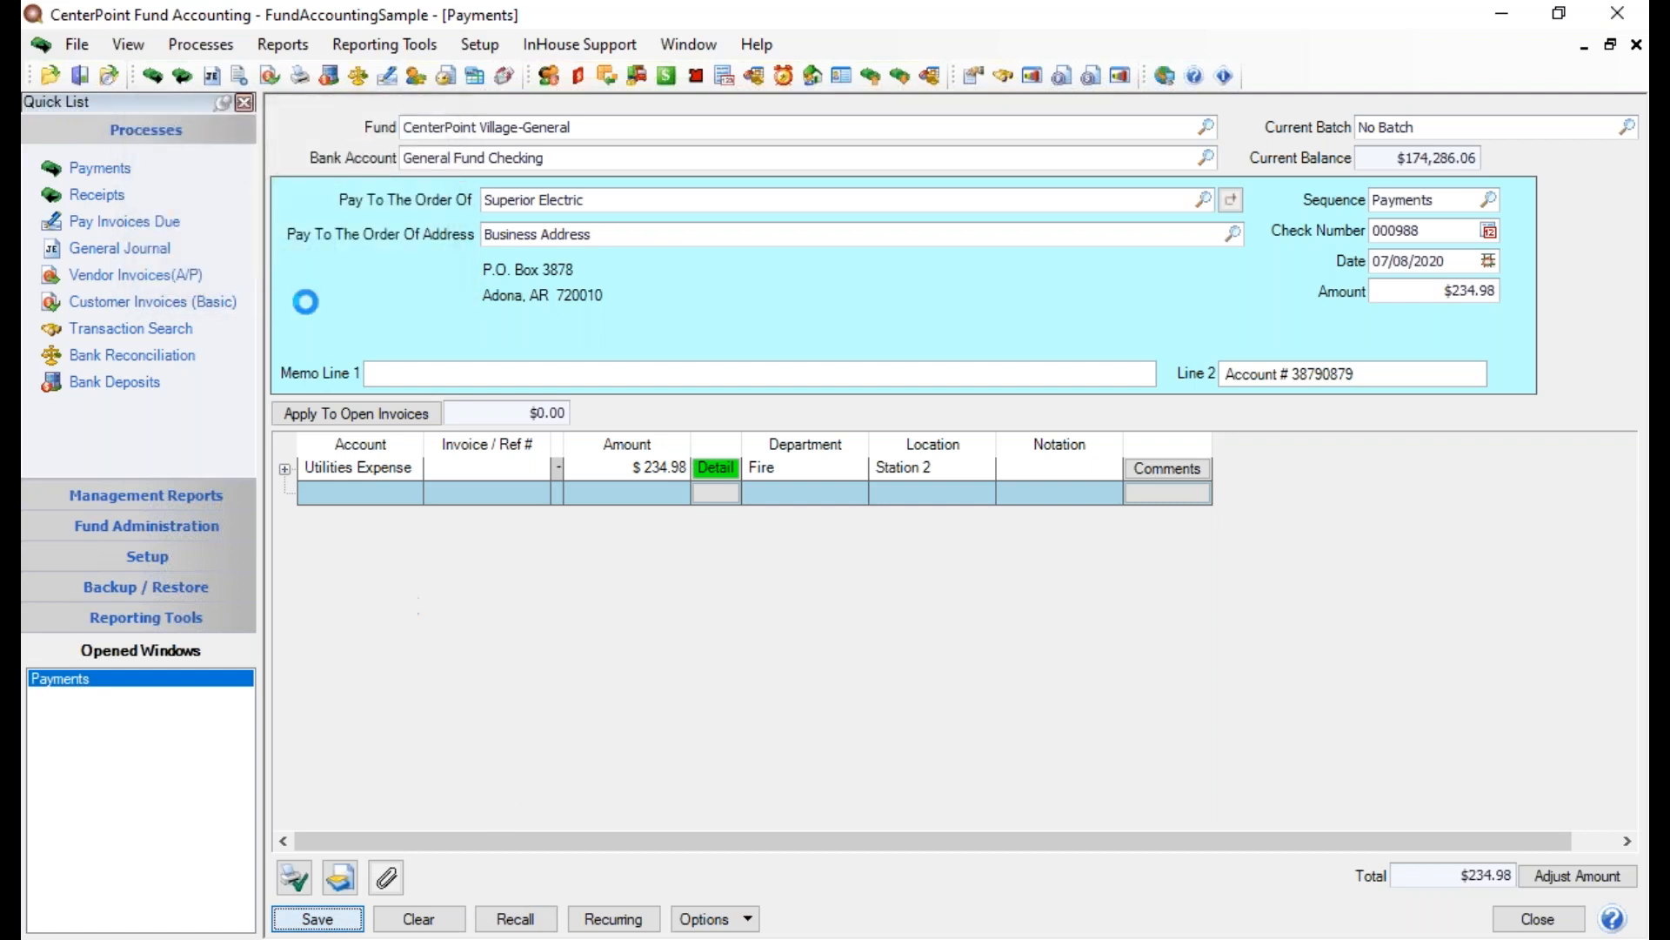
click(1539, 919)
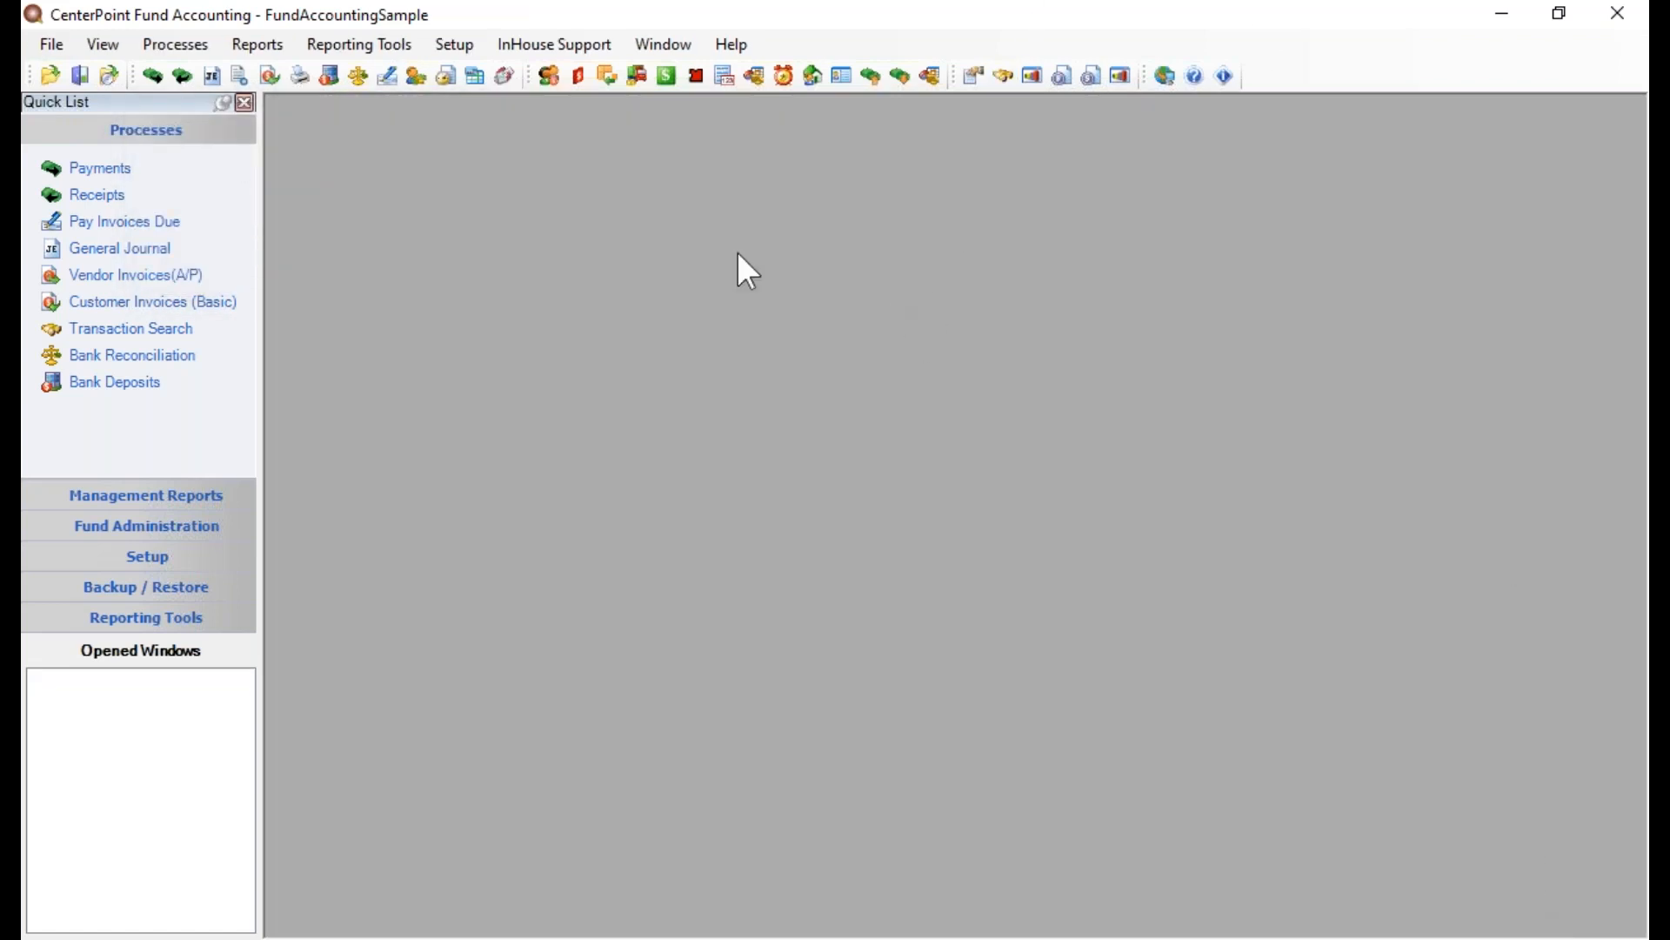
Step: Choose the Statement of Revenue & Expenditures report from the Financial Statements reports
click(254, 44)
click(280, 66)
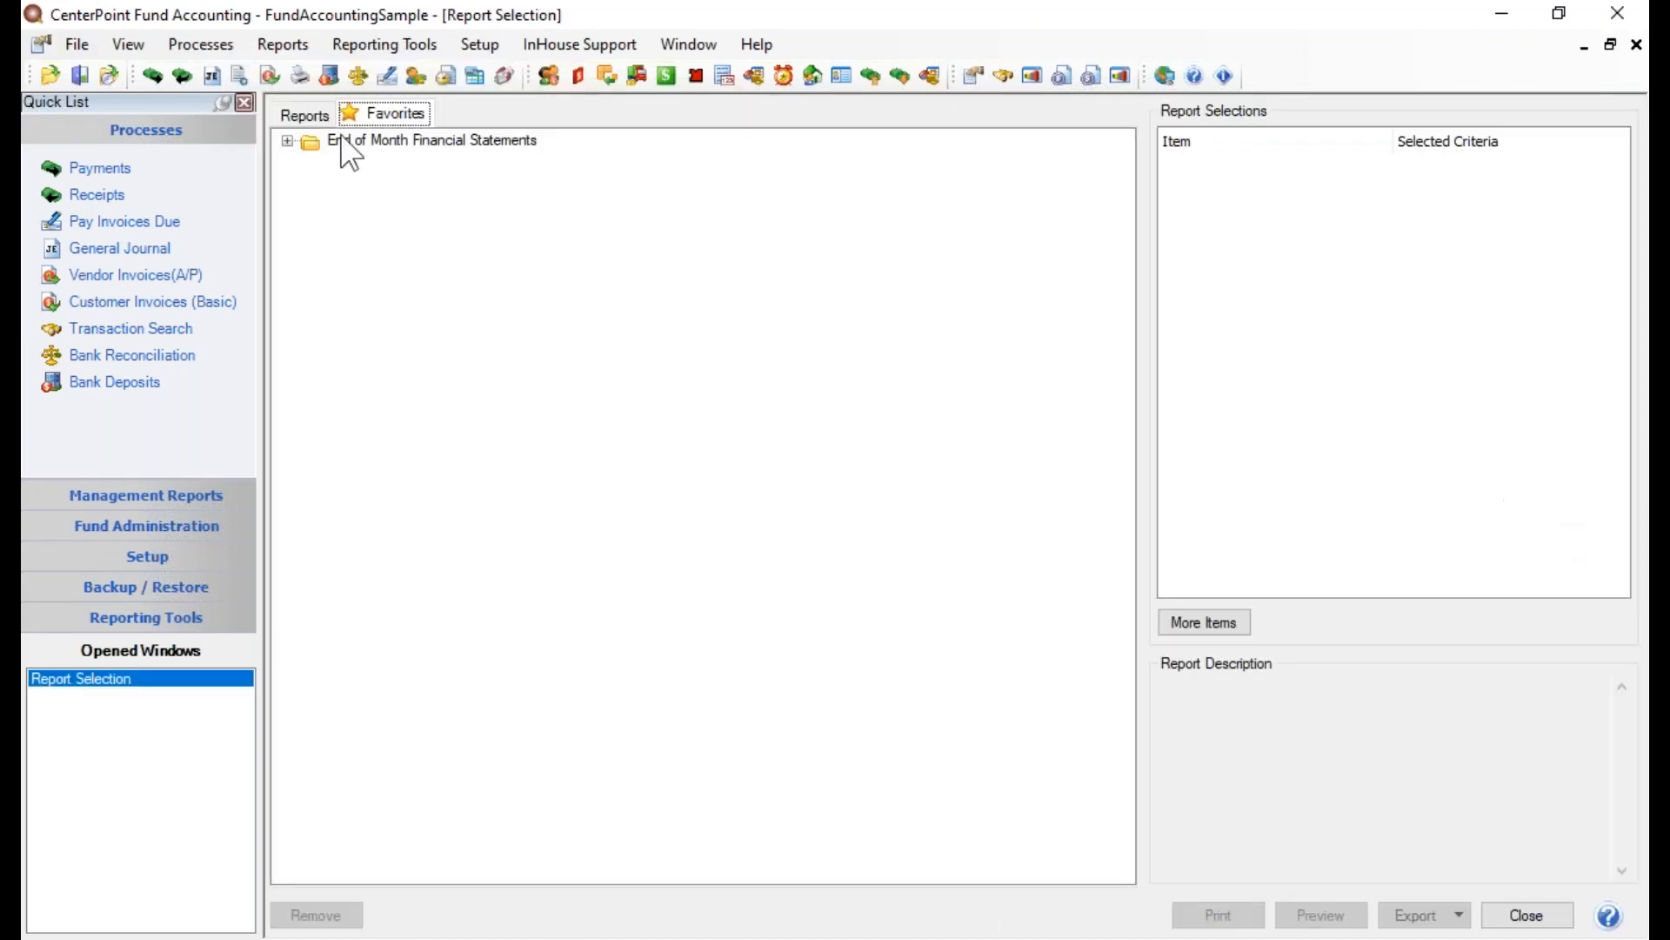
click(296, 106)
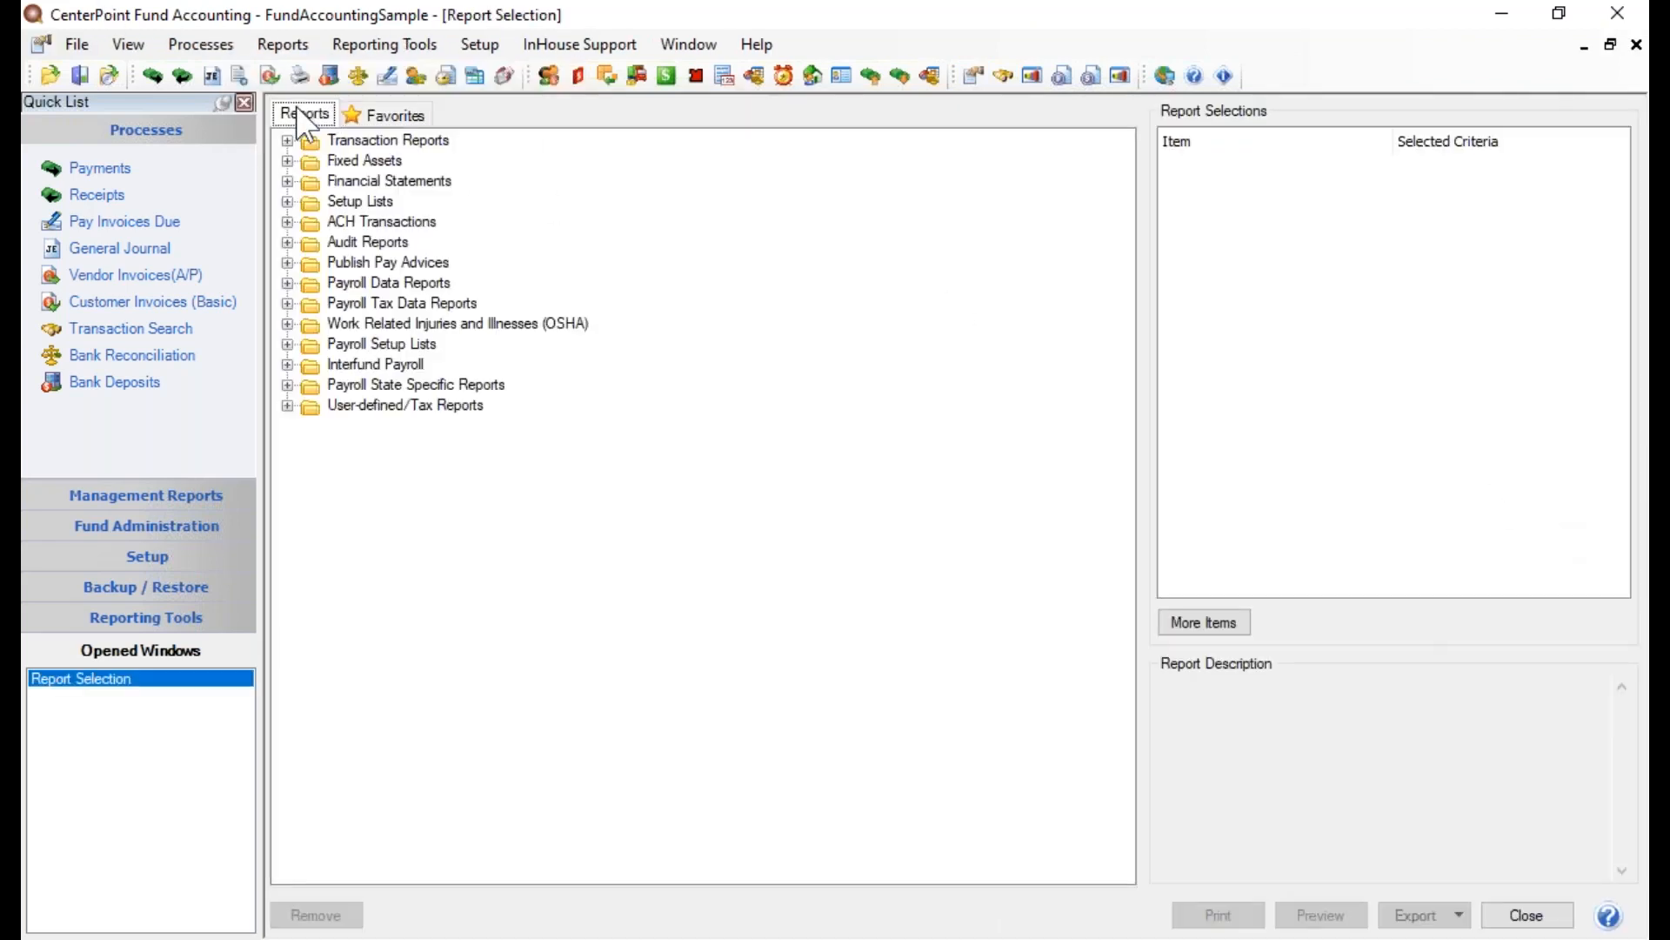
click(287, 182)
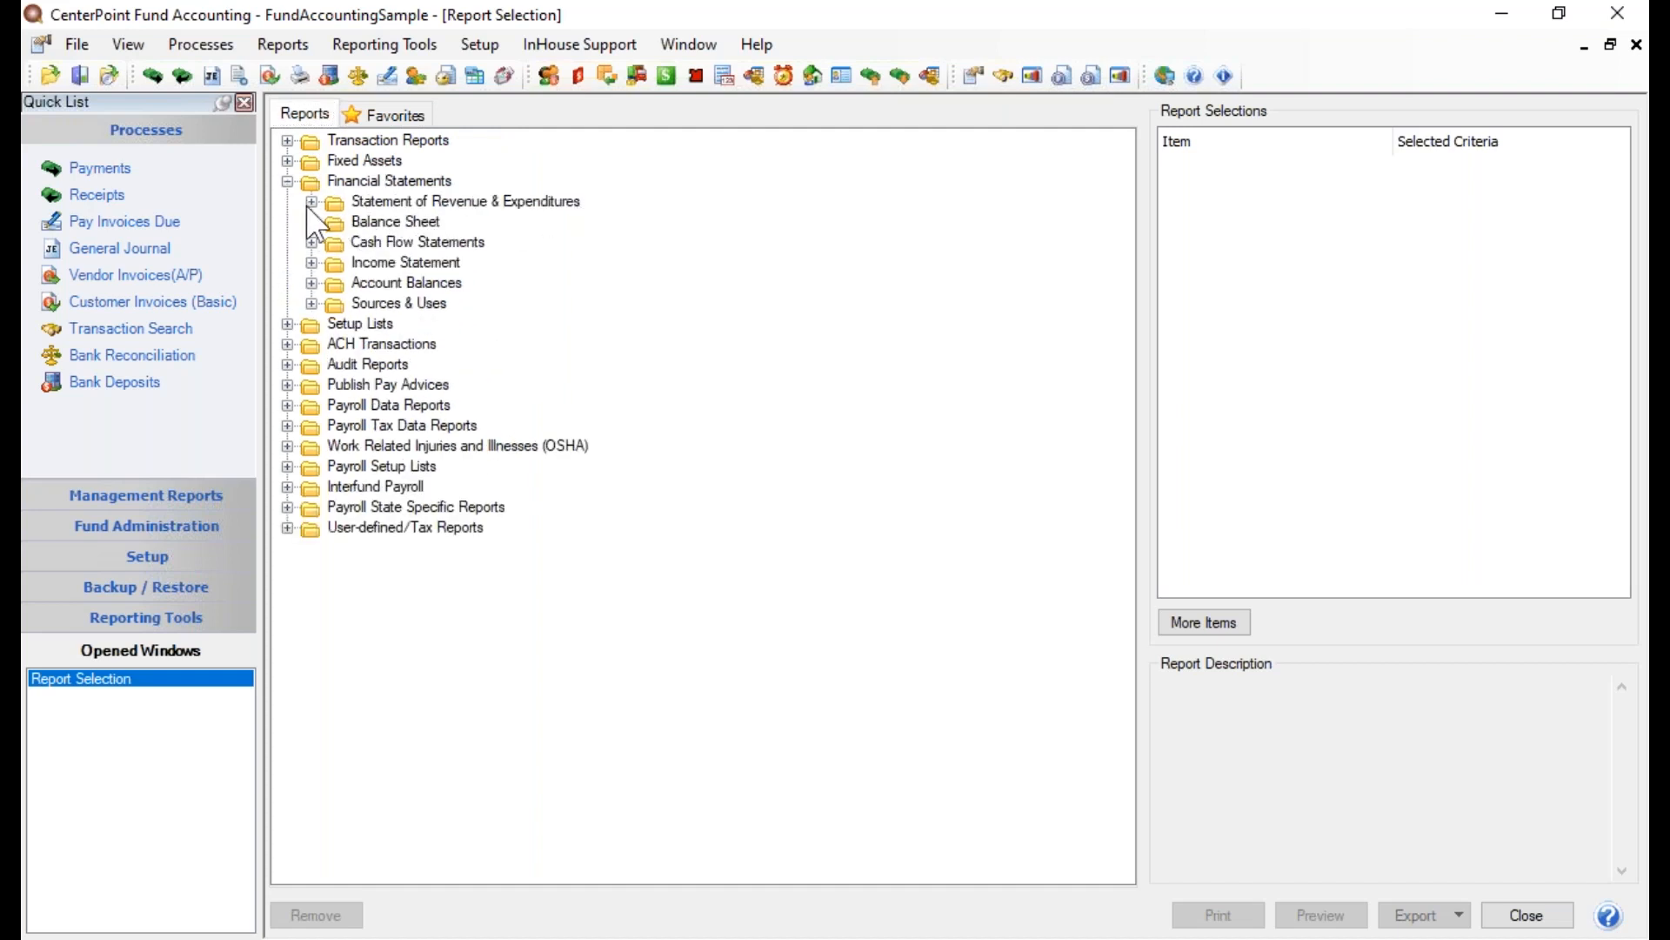
click(311, 201)
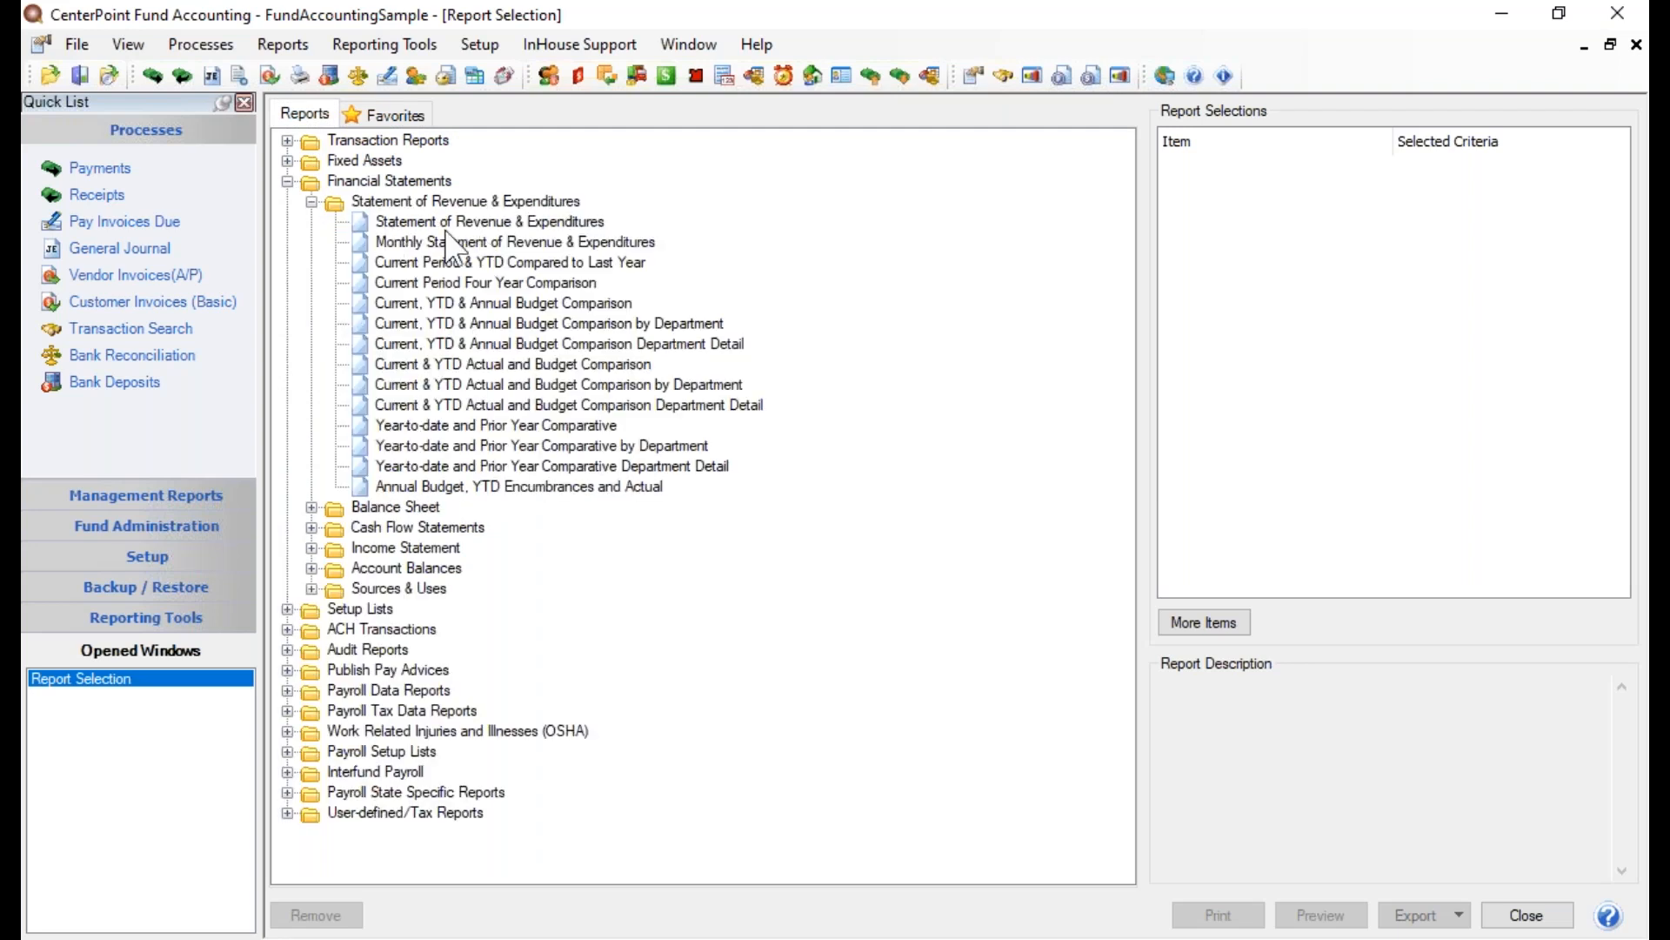
click(452, 223)
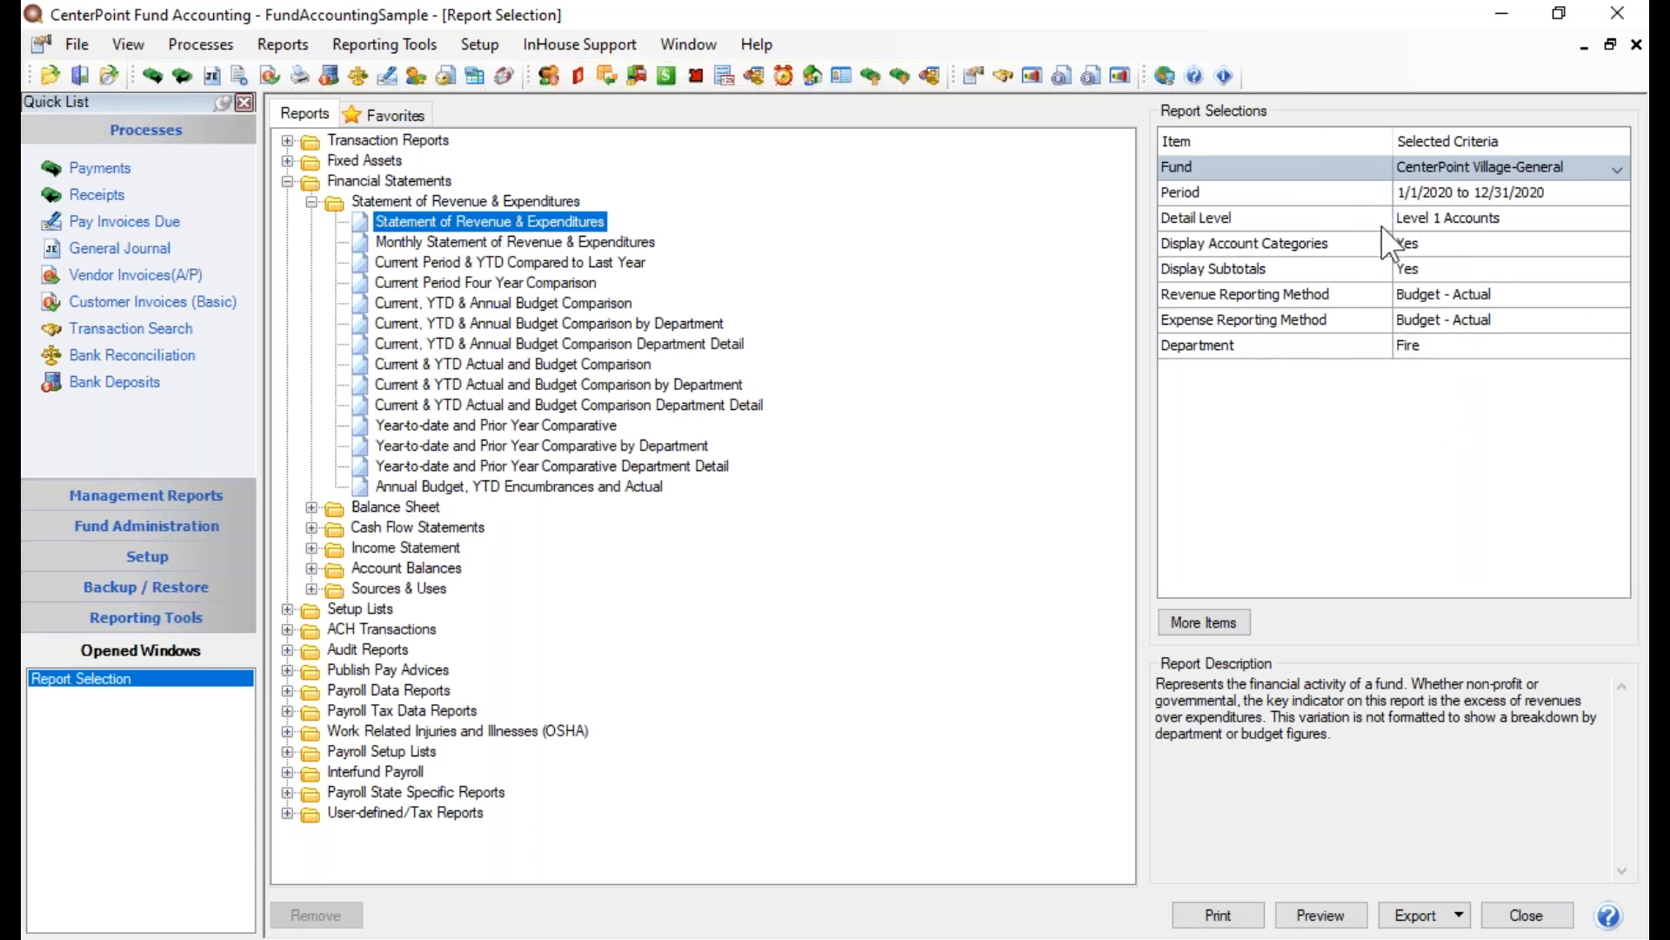
Step: Add Location to the selection criteria of the Statement of Revenue & Expenditures report
click(1224, 624)
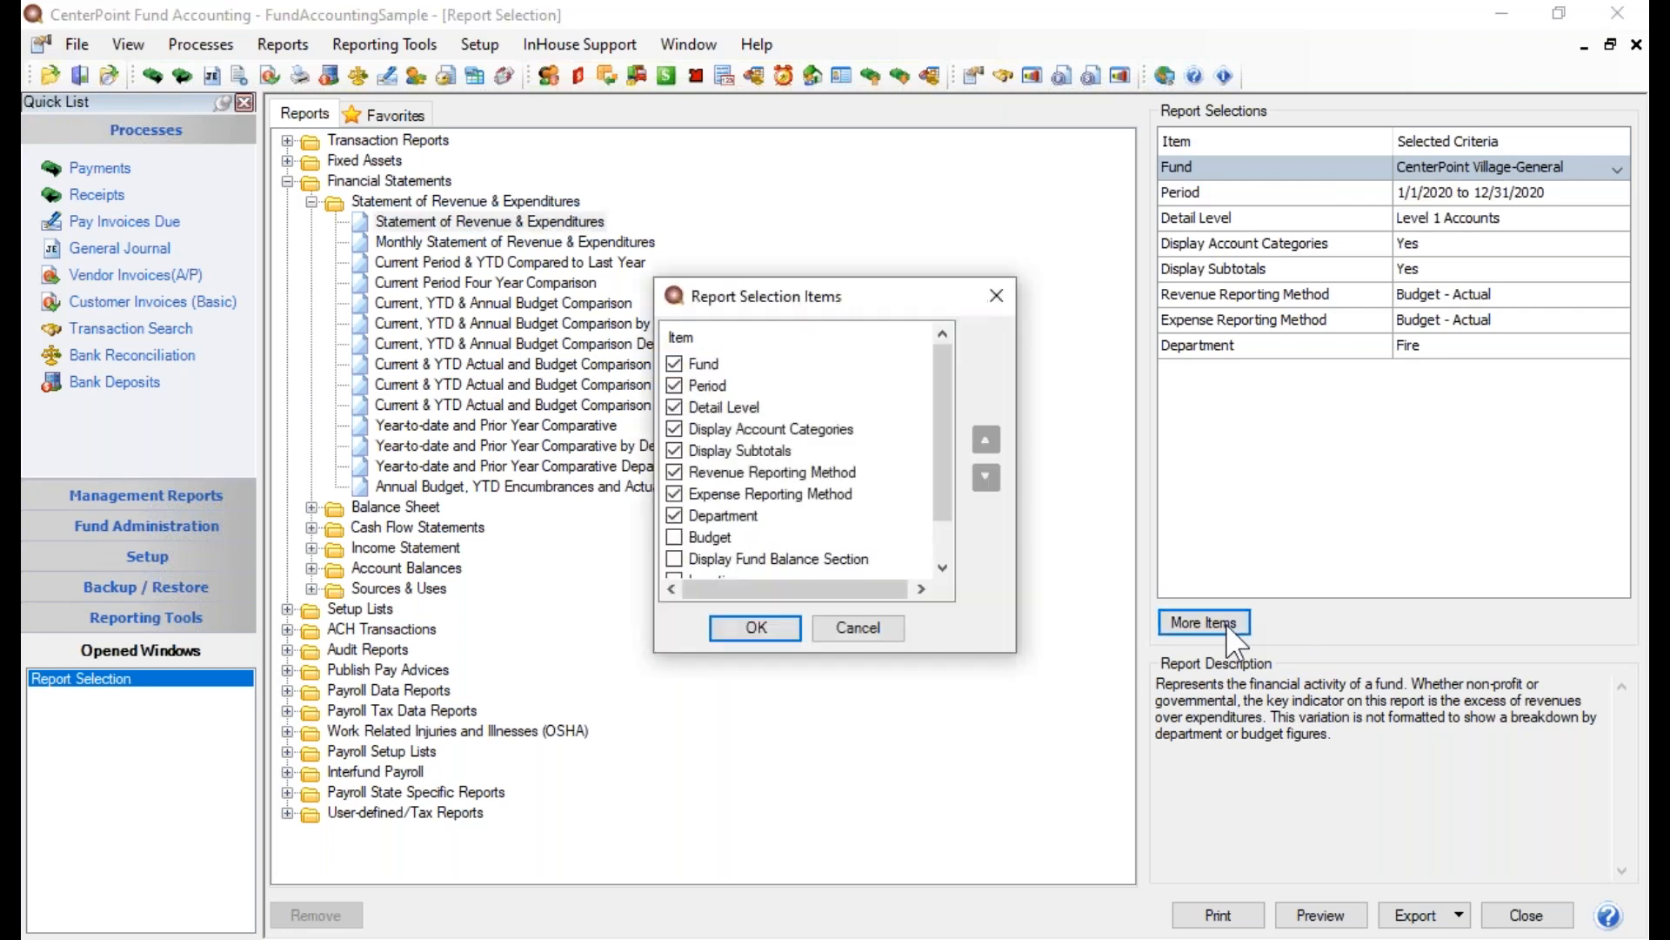
drag(948, 390, 948, 457)
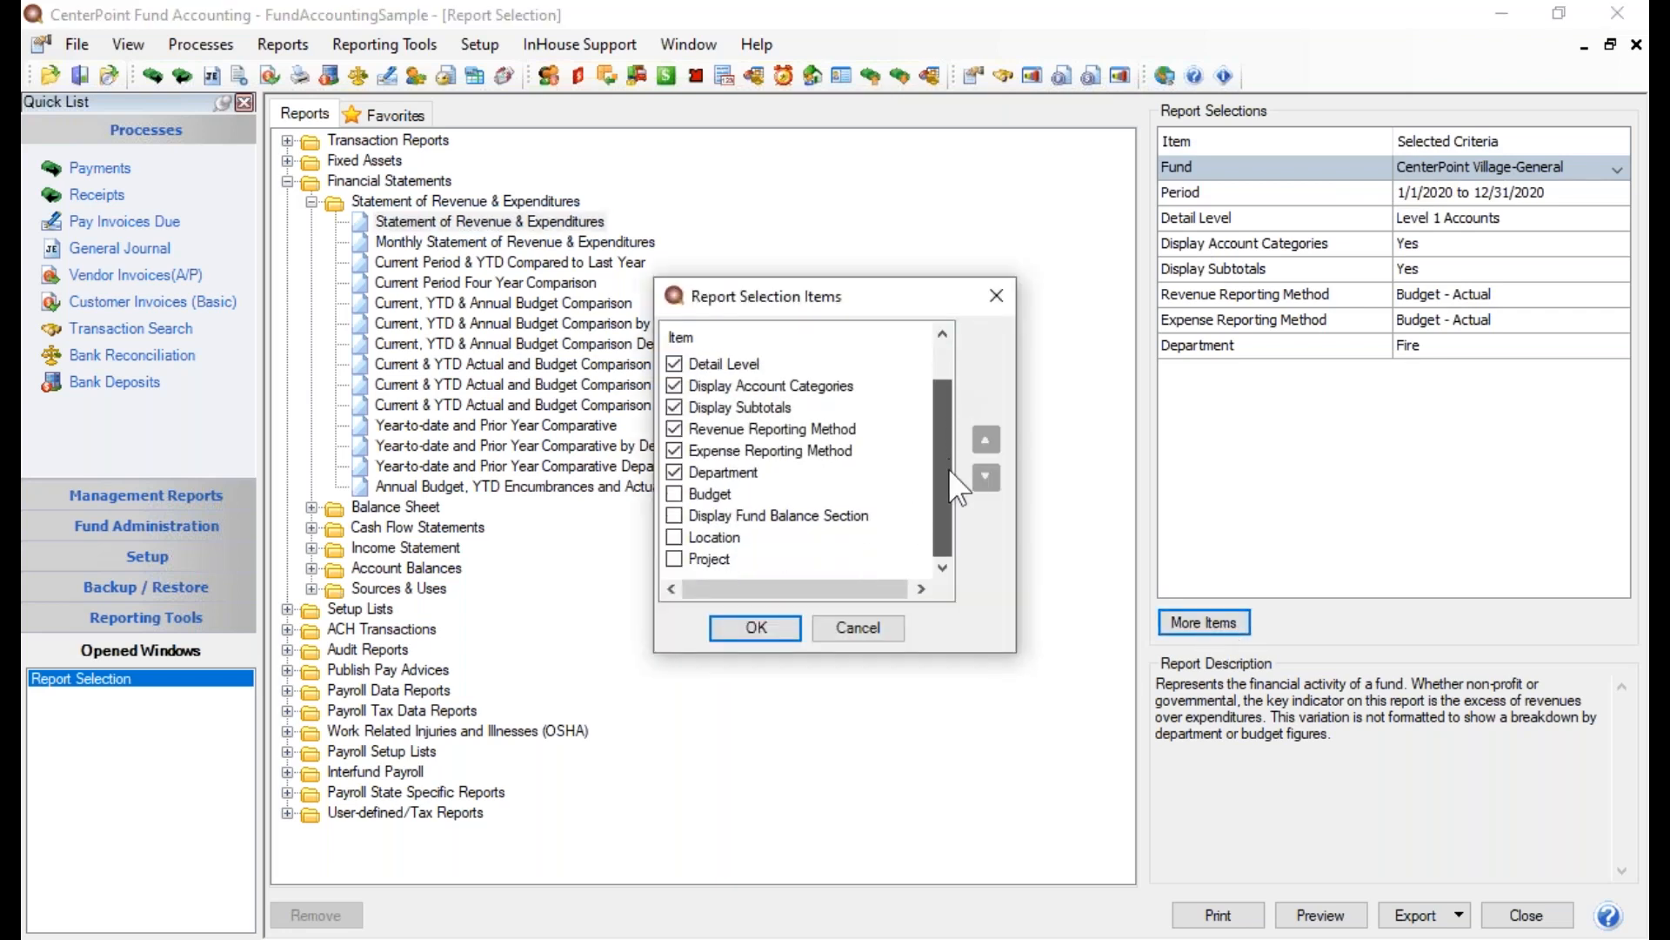
click(755, 626)
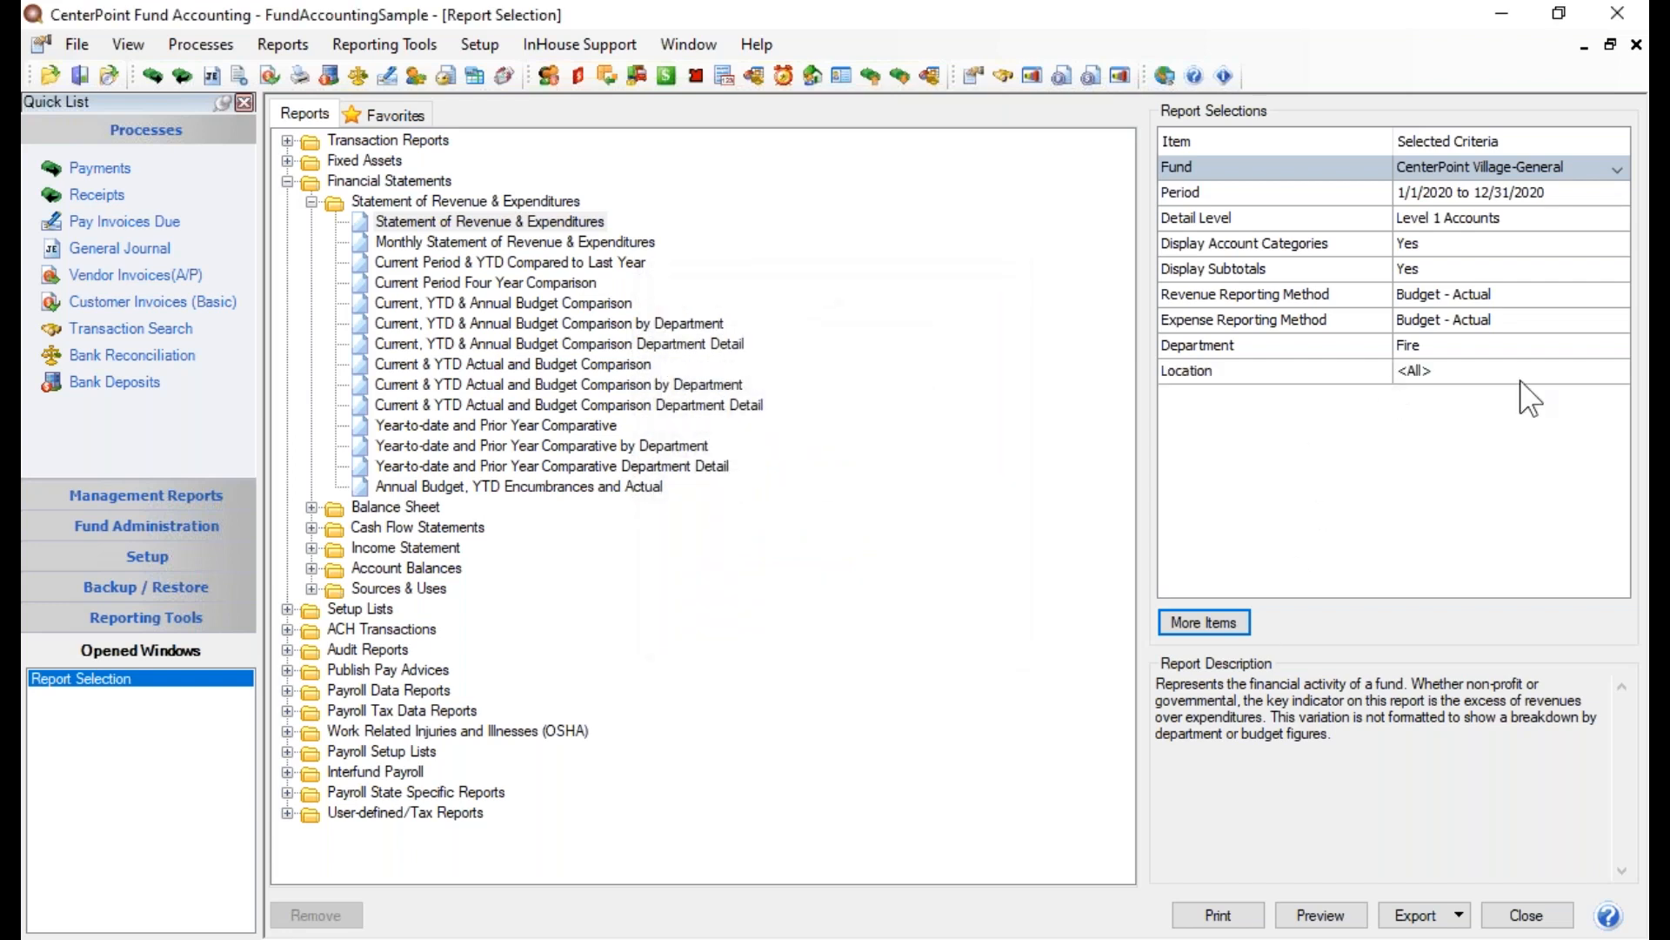
Step: Limit the report's Location criterion to Station 2
click(1455, 373)
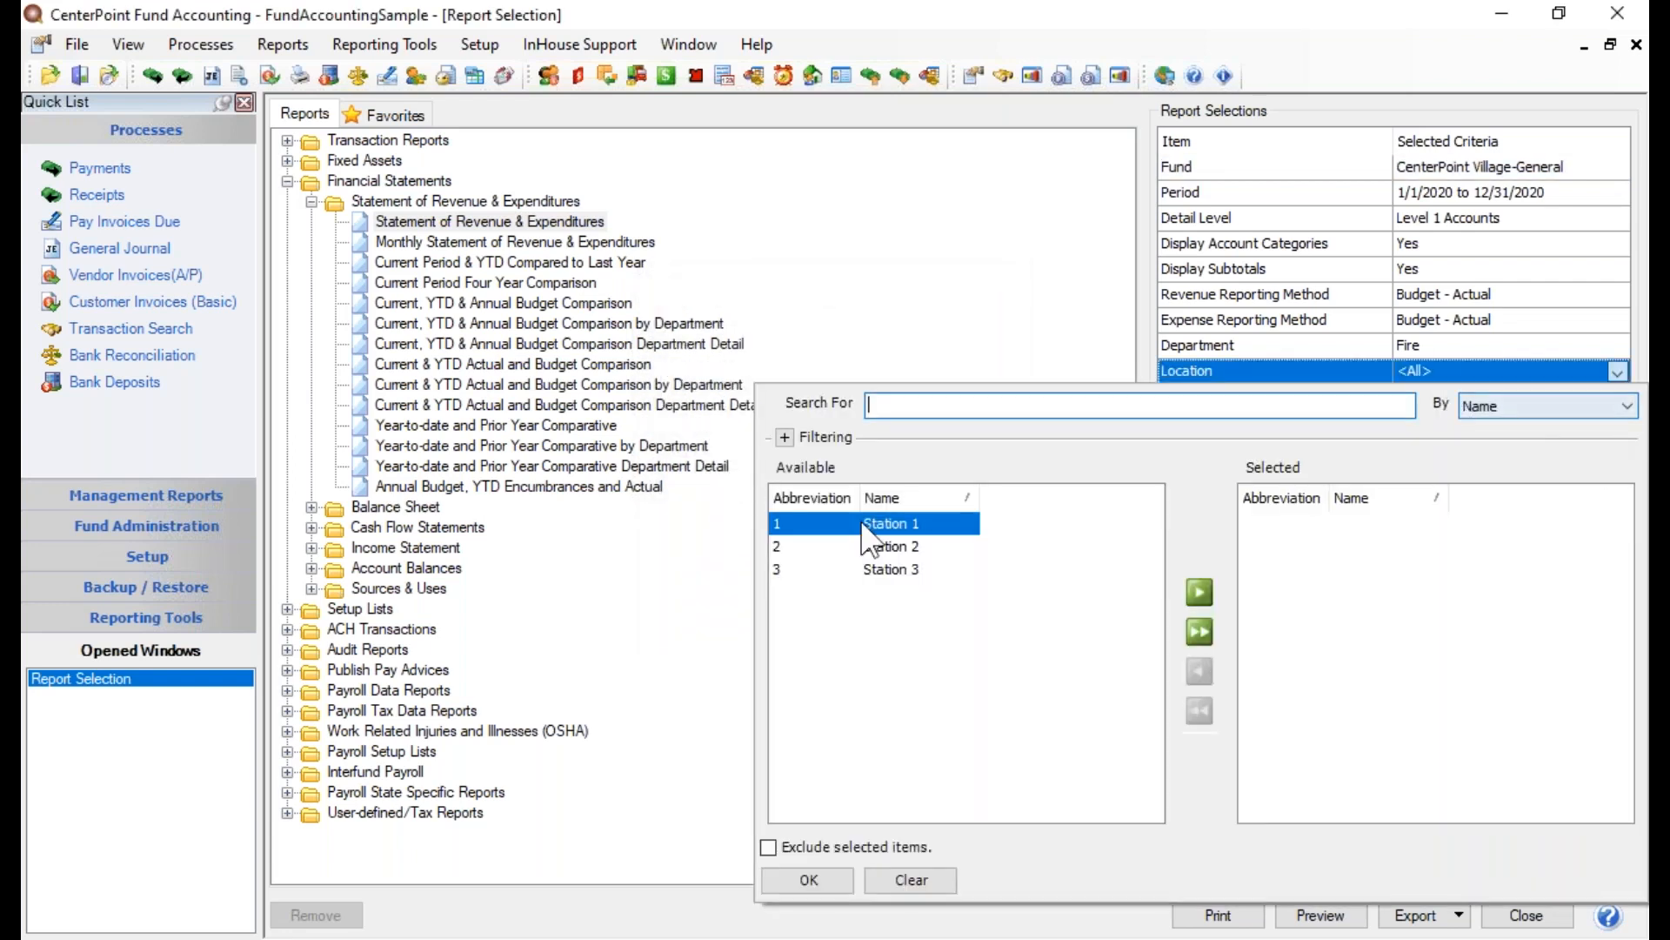
click(853, 576)
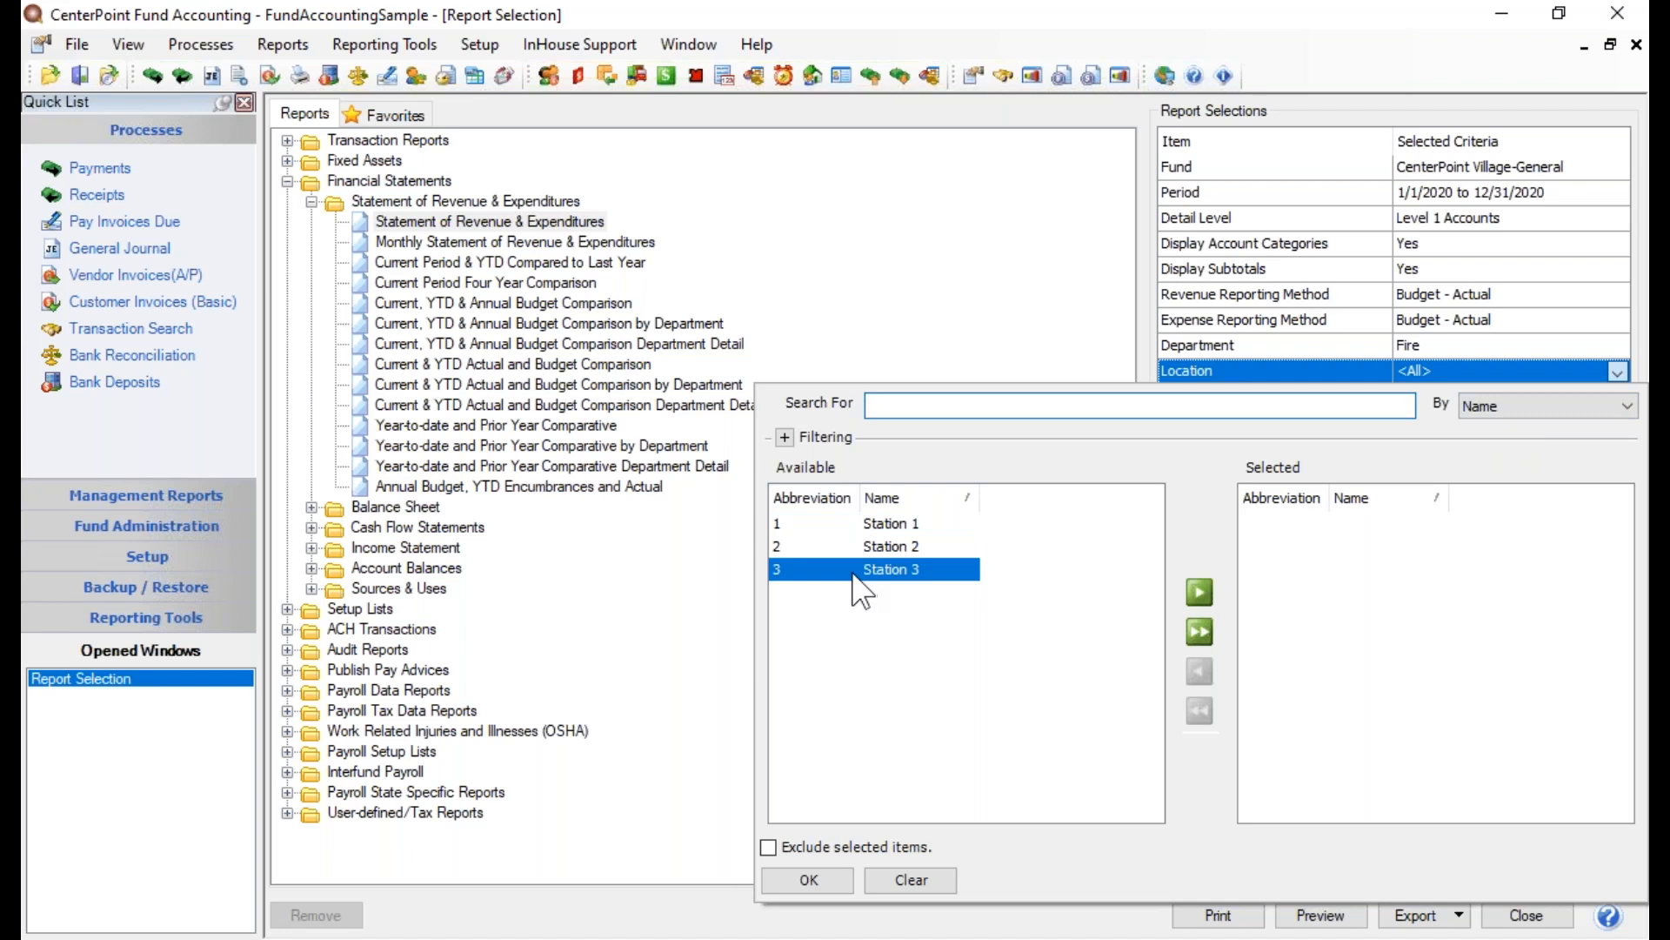
click(888, 548)
click(1200, 592)
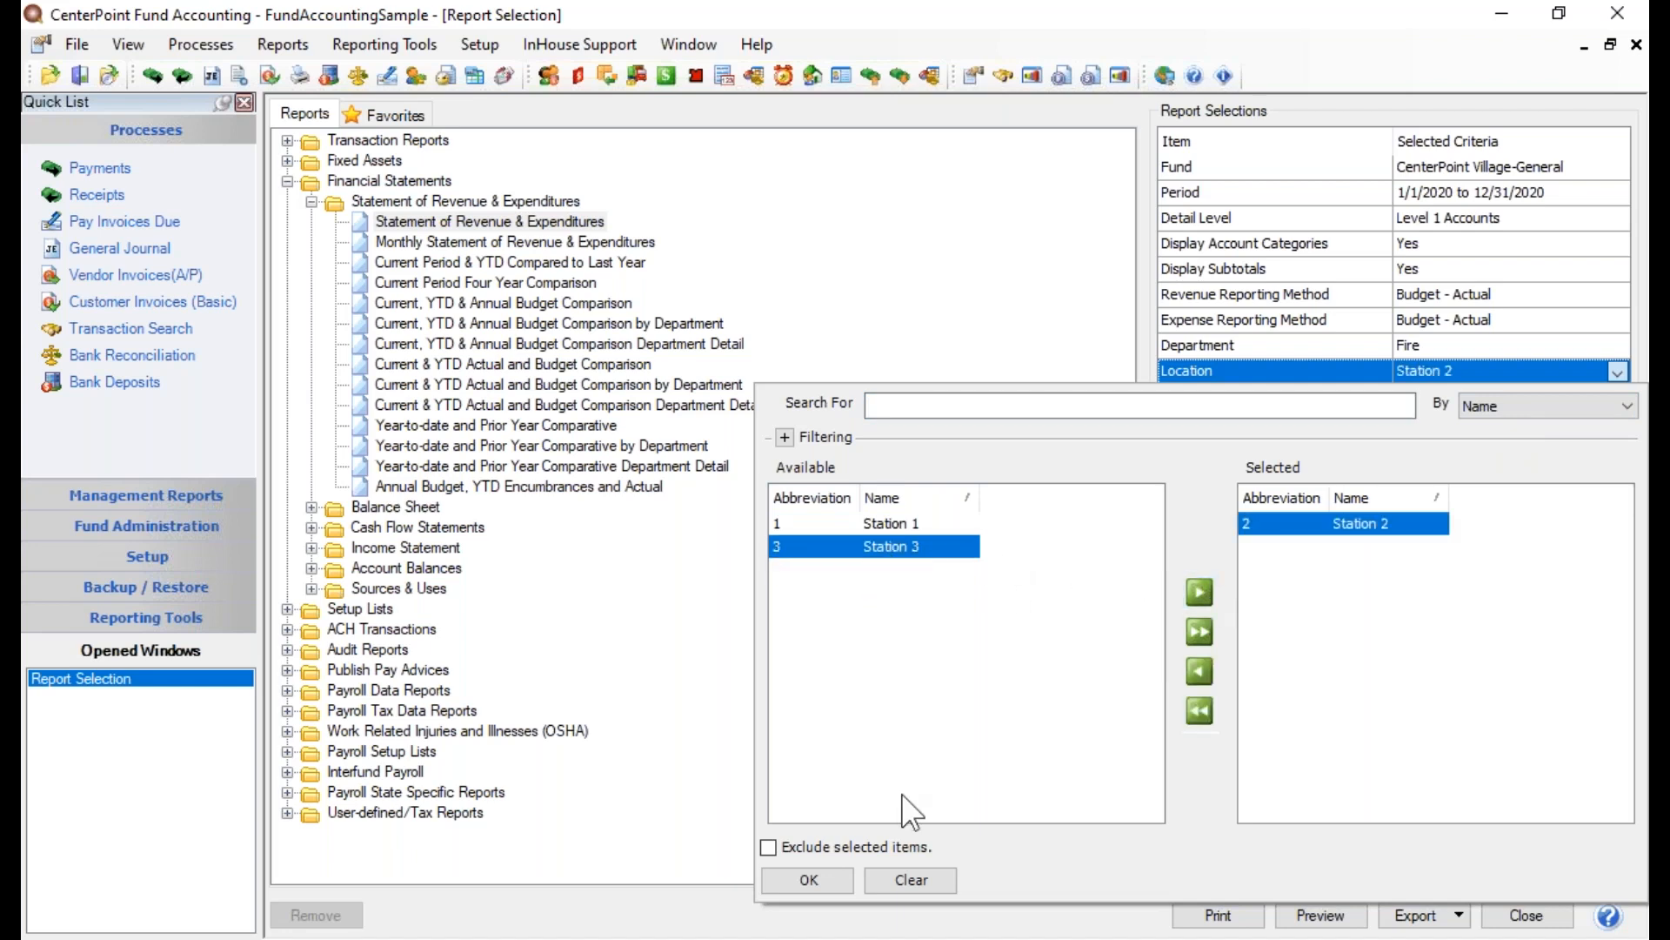
click(809, 879)
Step: Preview the Statement of Revenue & Expenditures with the chosen criteria, and close the preview and the report selection window
click(1320, 916)
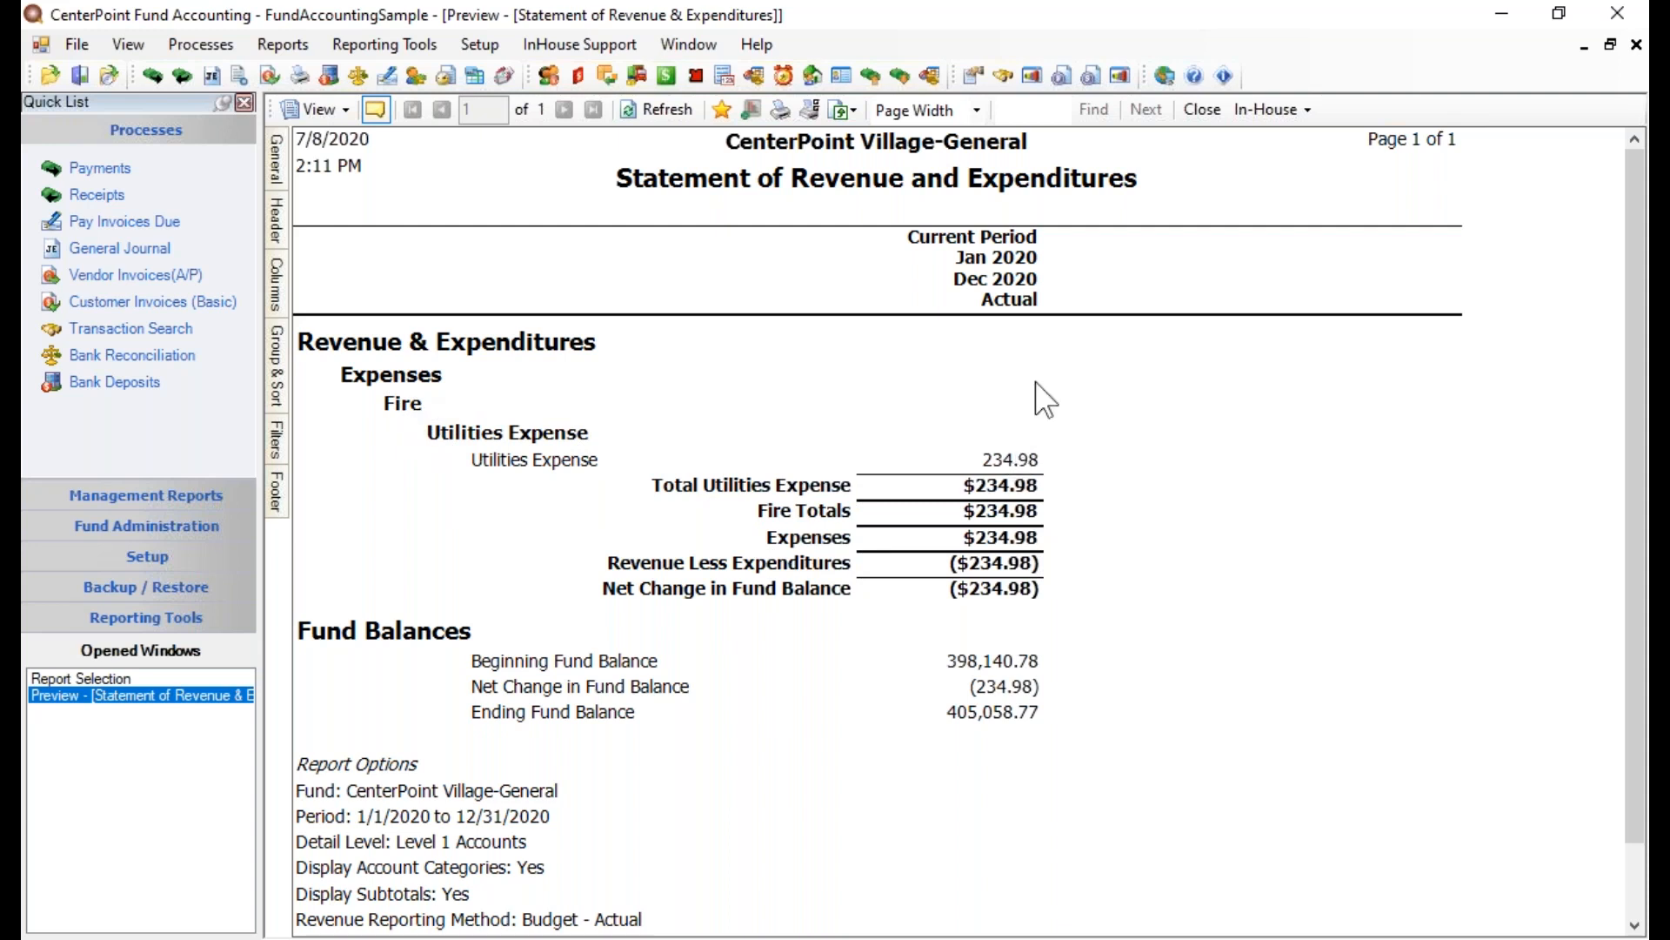
click(1201, 110)
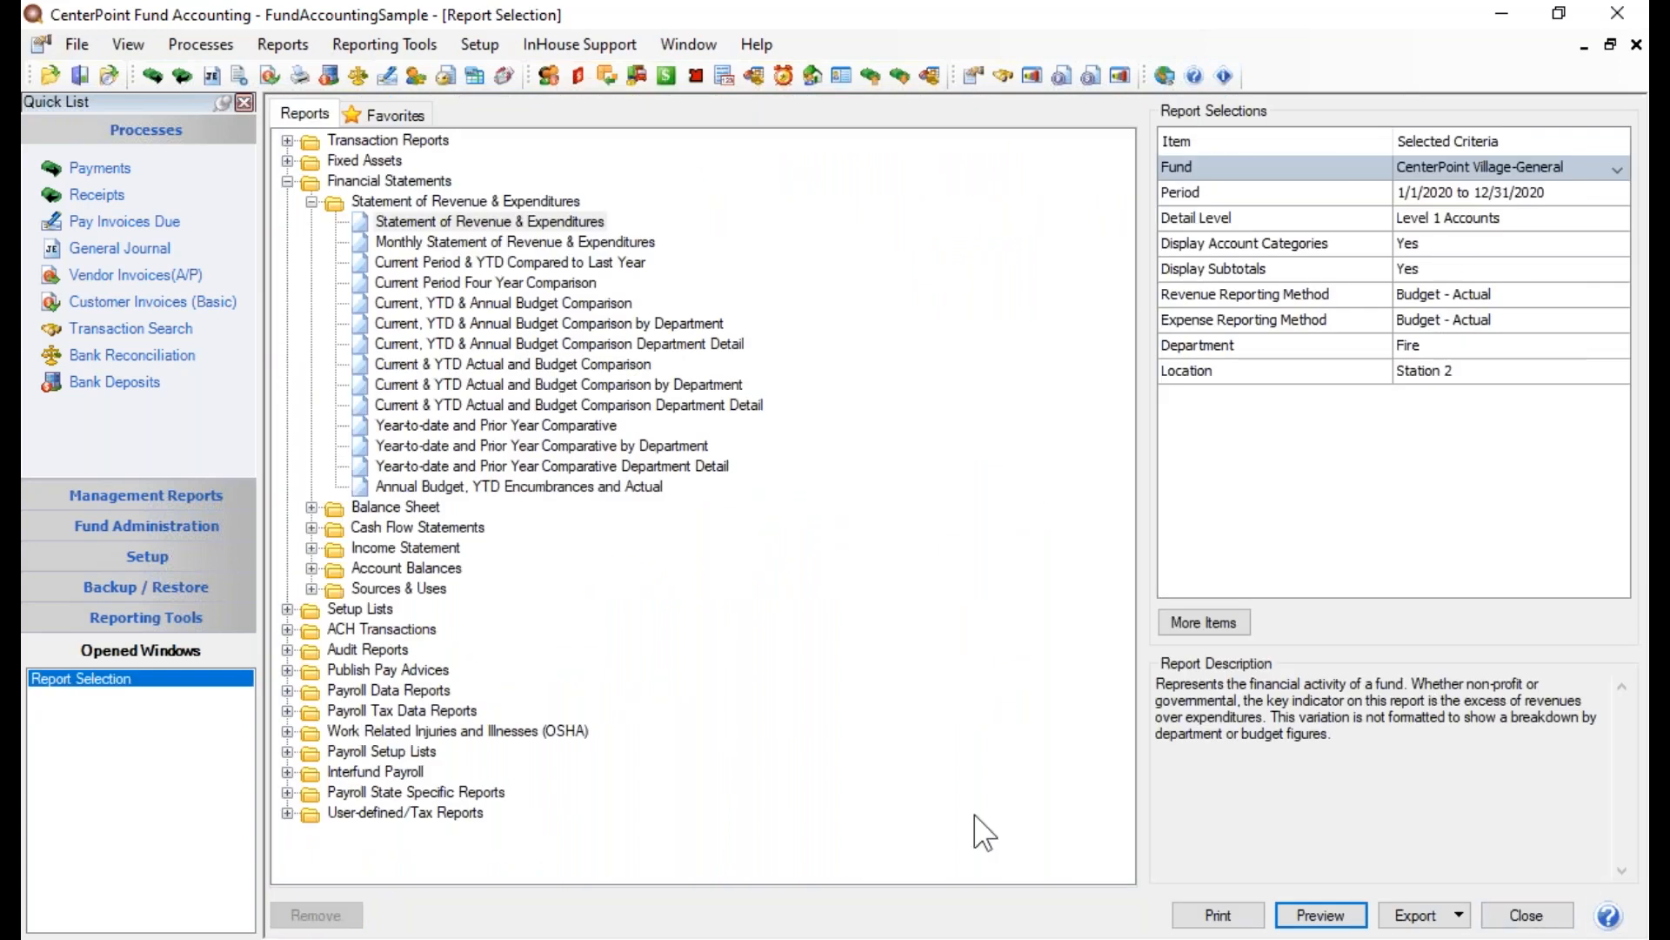
click(1535, 918)
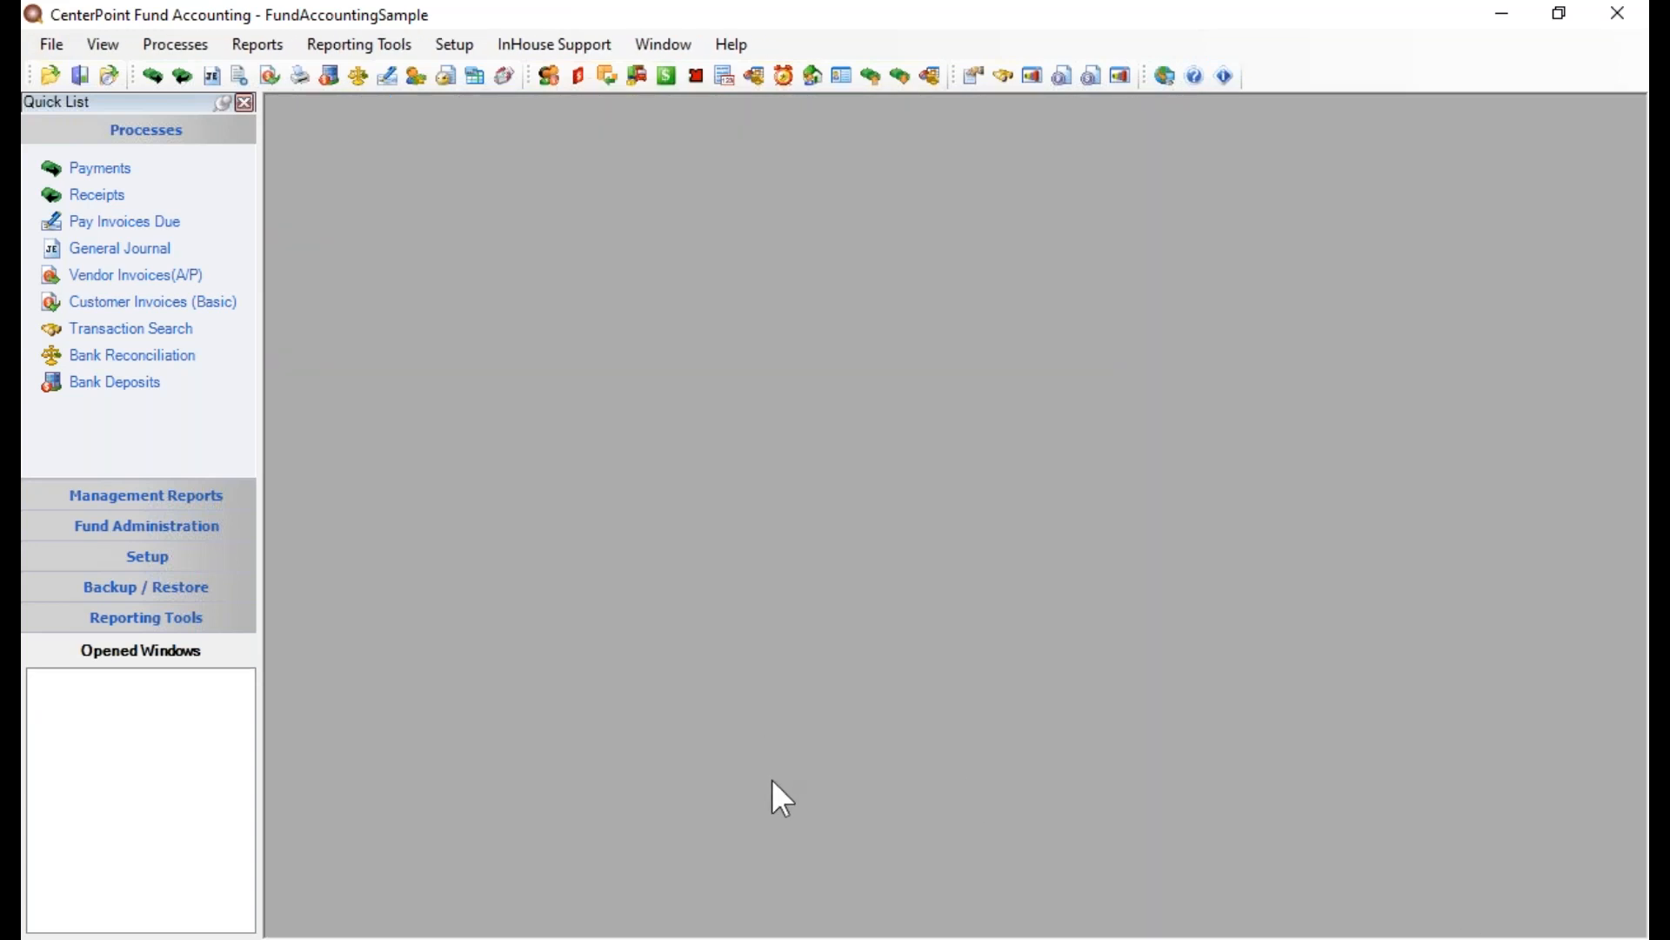